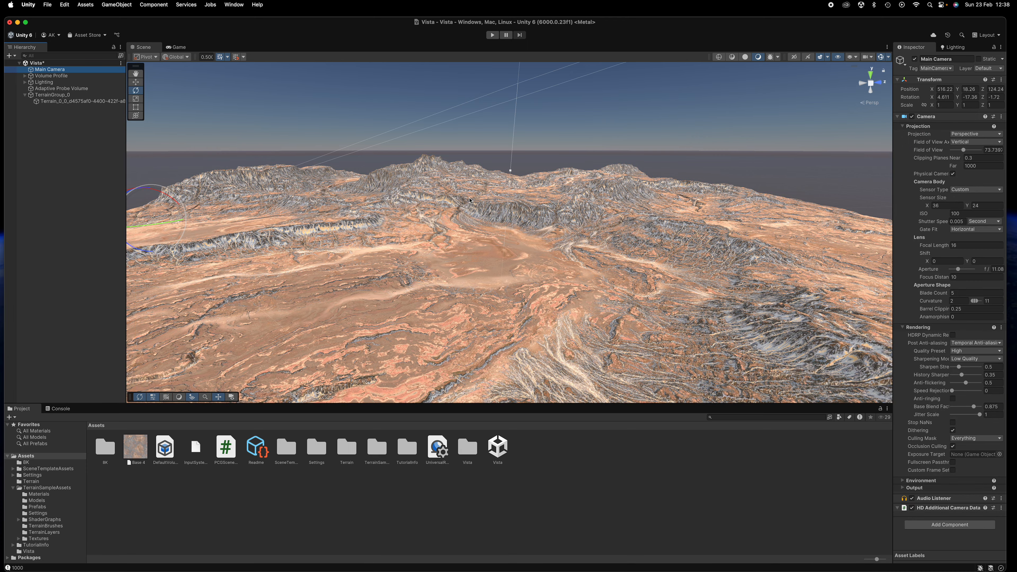
Add a 3D cube to the scene at the Main Camera's location, keeping its default name
key("f")
left_click_drag(378, 297, 531, 284, "alt")
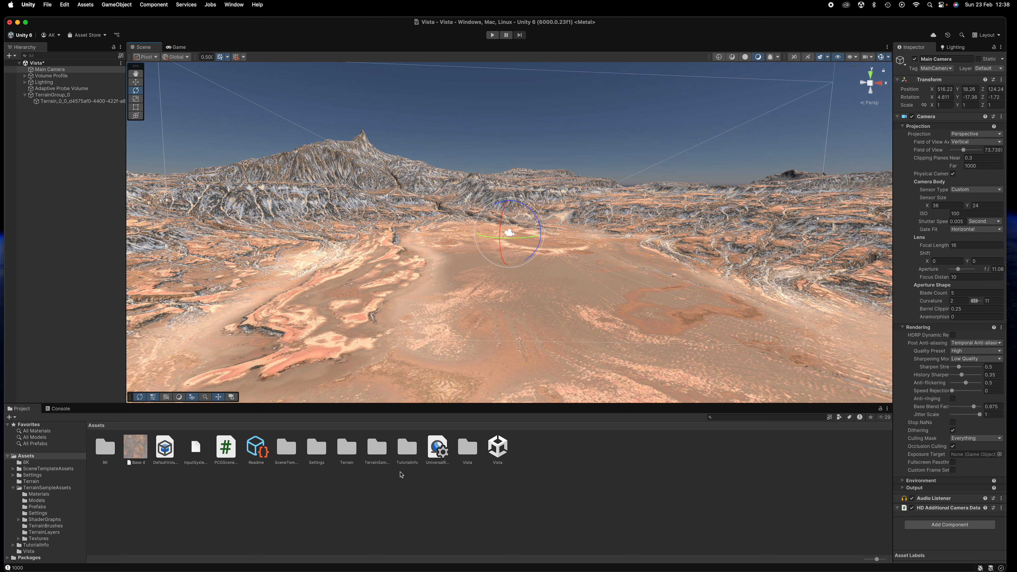
left_click(417, 496)
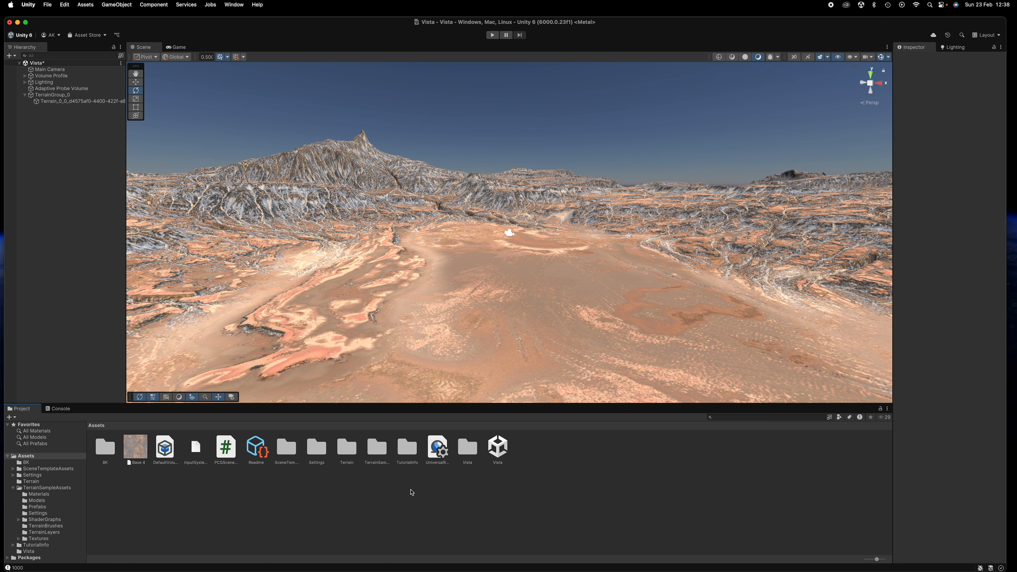
left_click(115, 5)
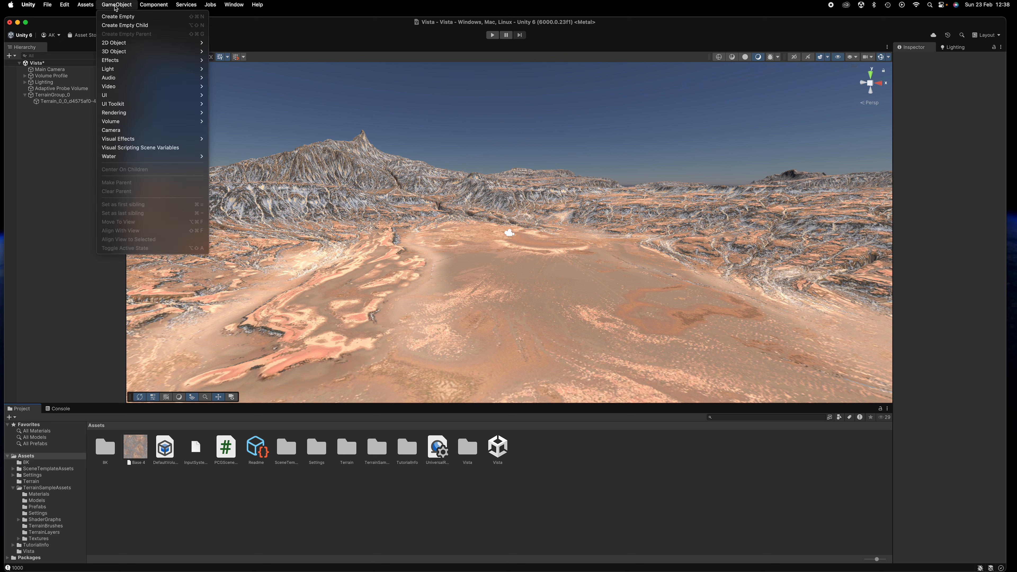
mouse_move(122, 53)
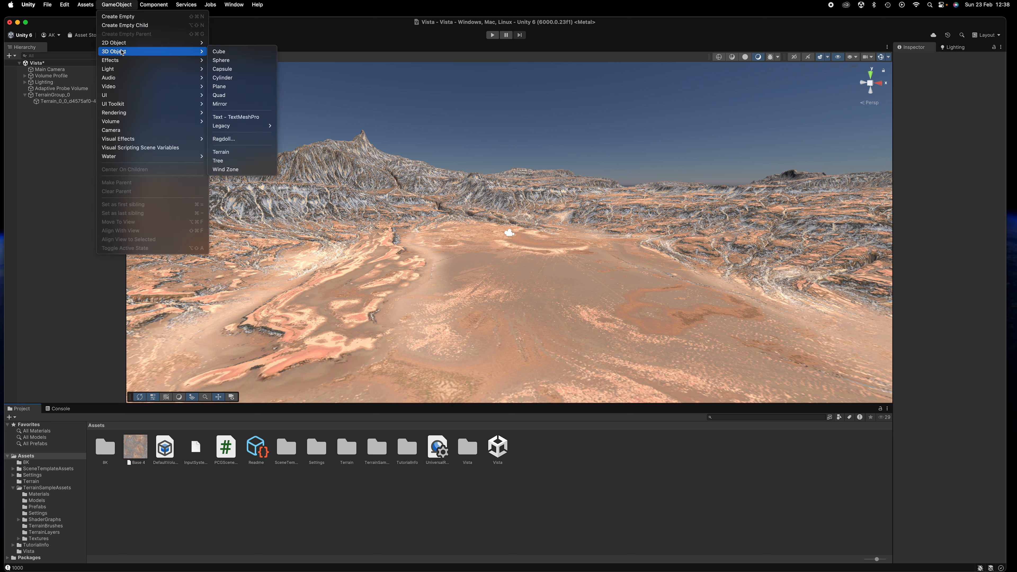
left_click(219, 52)
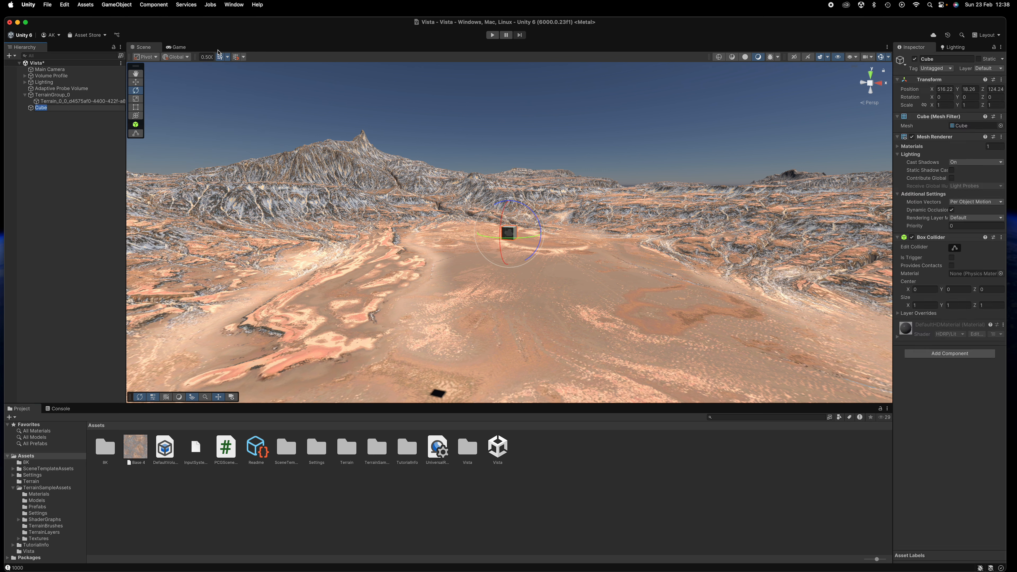
key("Return")
Set the cube's scale to 2 on the X, Y and Z axes
left_click_drag(389, 255, 799, 161, "alt")
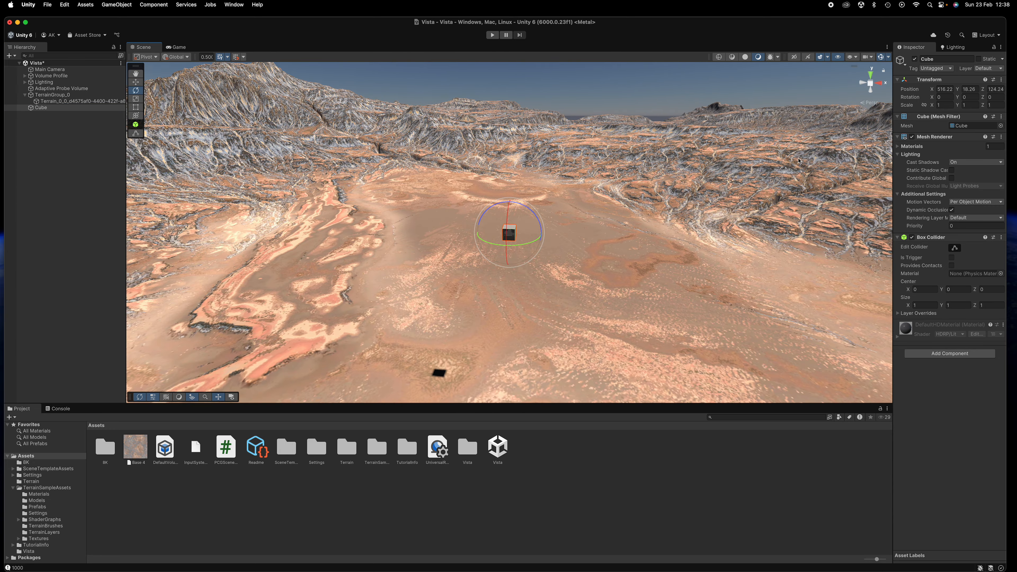
left_click(948, 105)
type("2")
key("Tab")
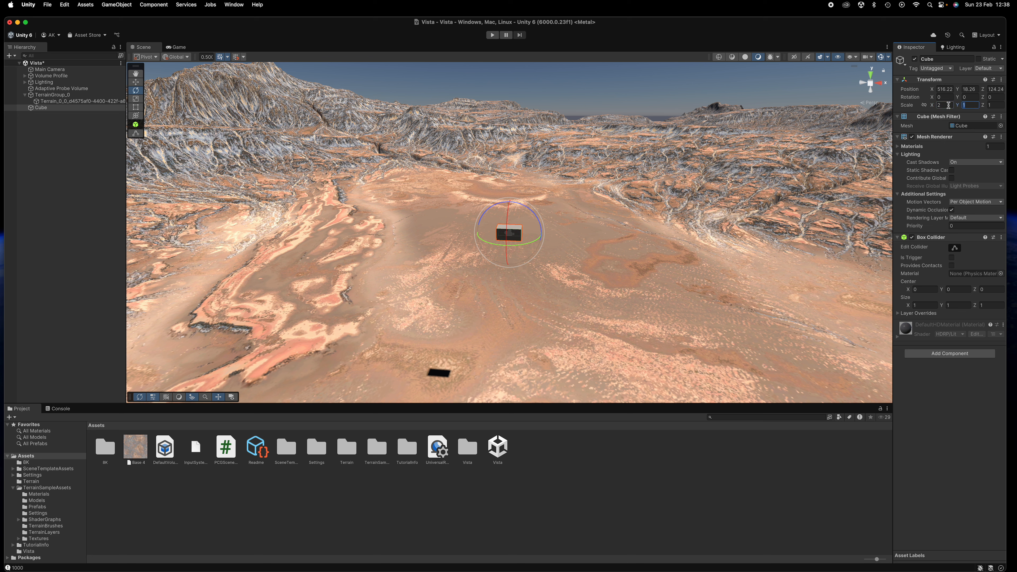
type("2")
key("Tab")
type("2")
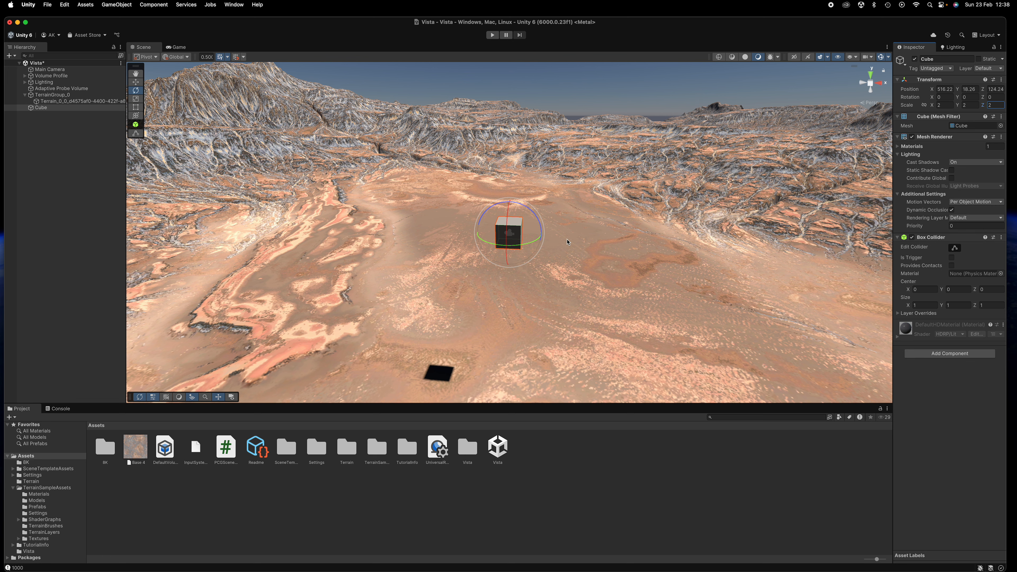
Examine the cube's size and visibility against the surrounding terrain from different distances
scroll(566, 241, "down", 5)
scroll(566, 242, "down", 5)
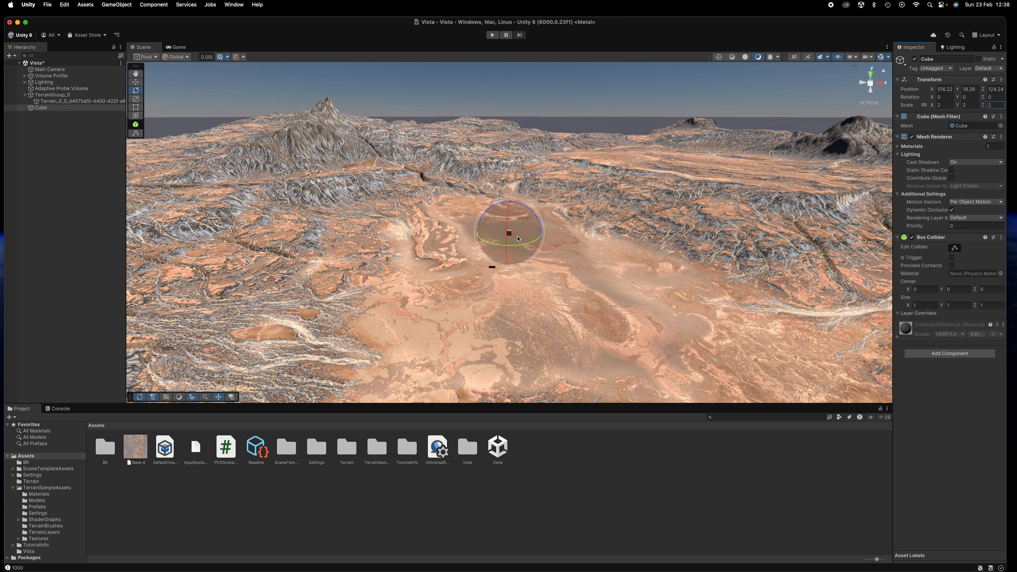
scroll(533, 247, "up", 6)
scroll(519, 245, "up", 1)
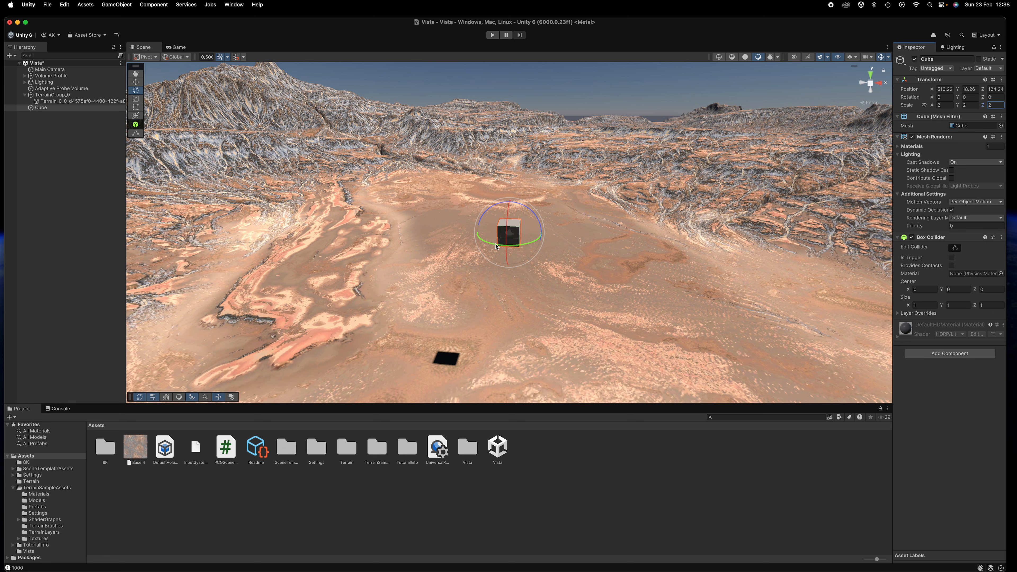
scroll(632, 246, "down", 10)
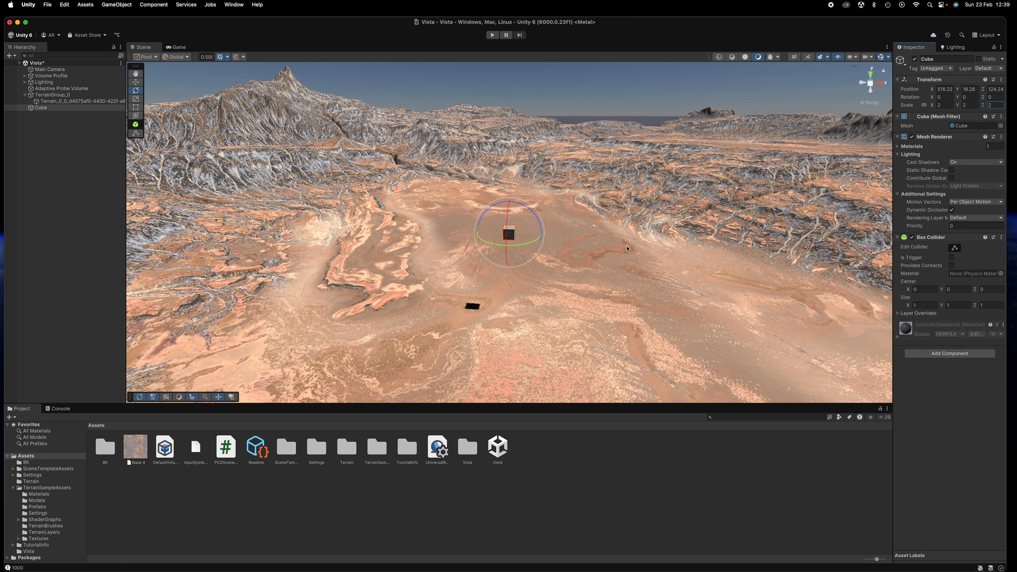
scroll(622, 248, "up", 6)
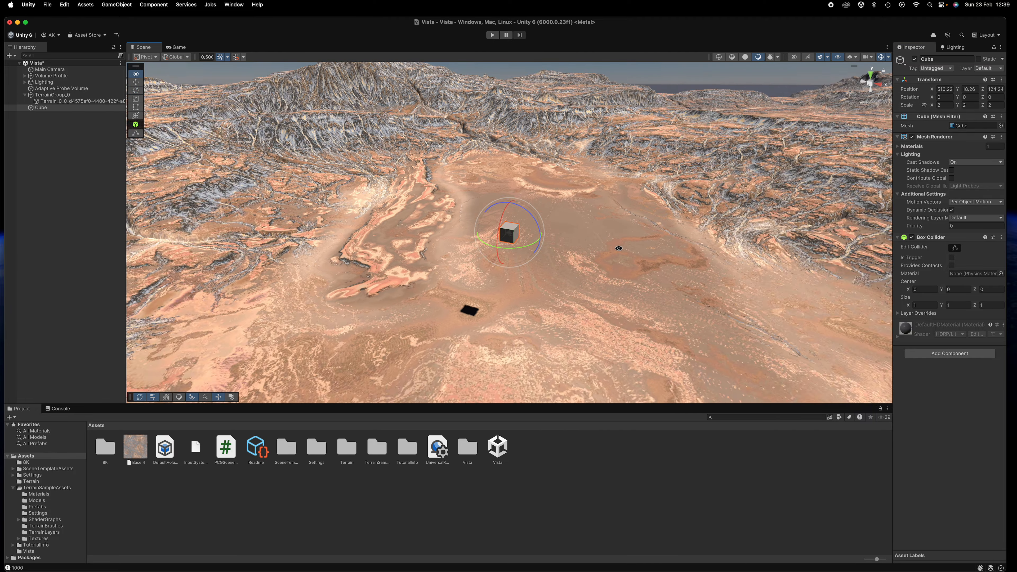
left_click_drag(618, 248, 606, 250, "alt")
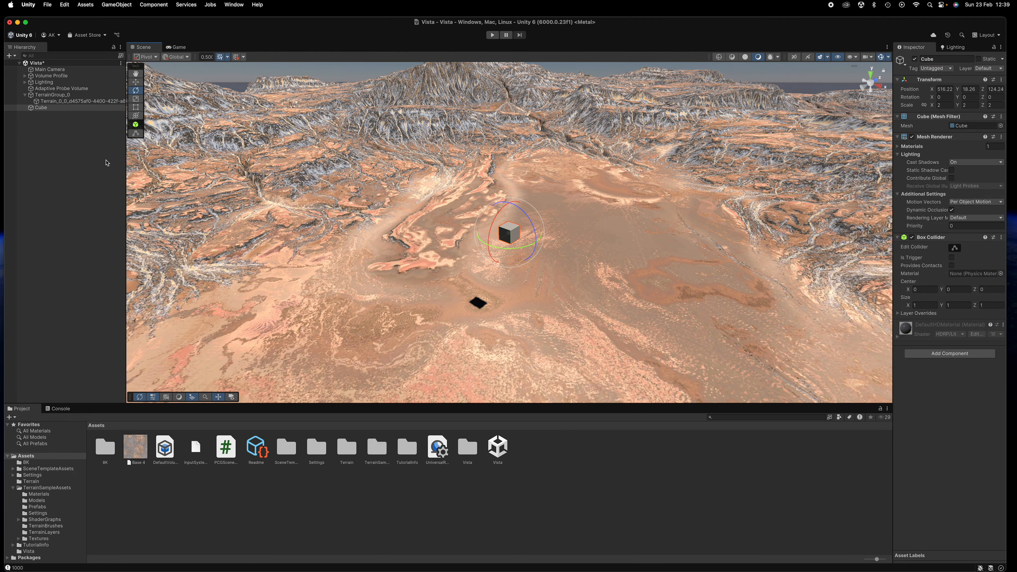
Create a new material named HiVis in the Assets folder
right_click(539, 464)
mouse_move(592, 337)
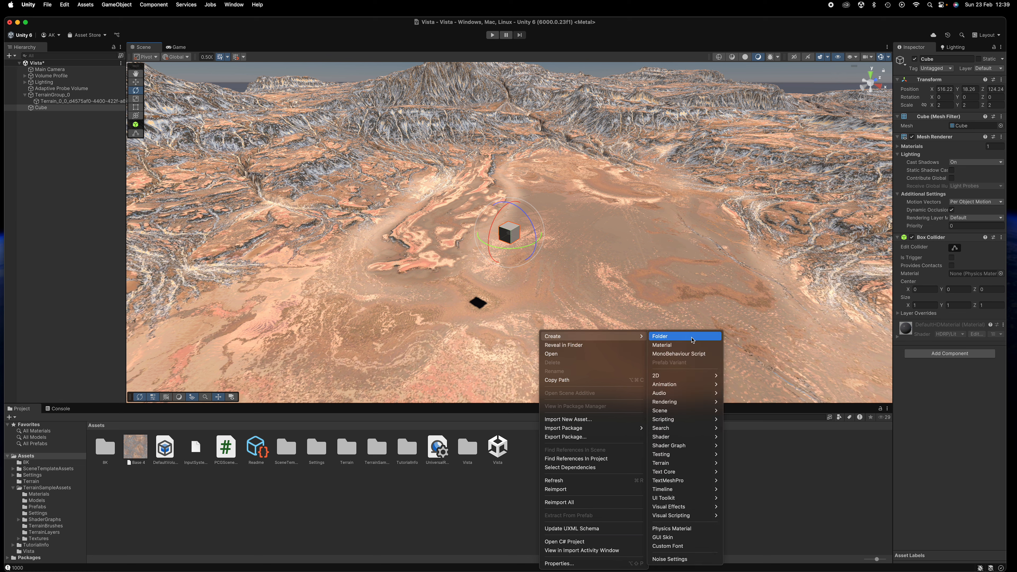
left_click(688, 346)
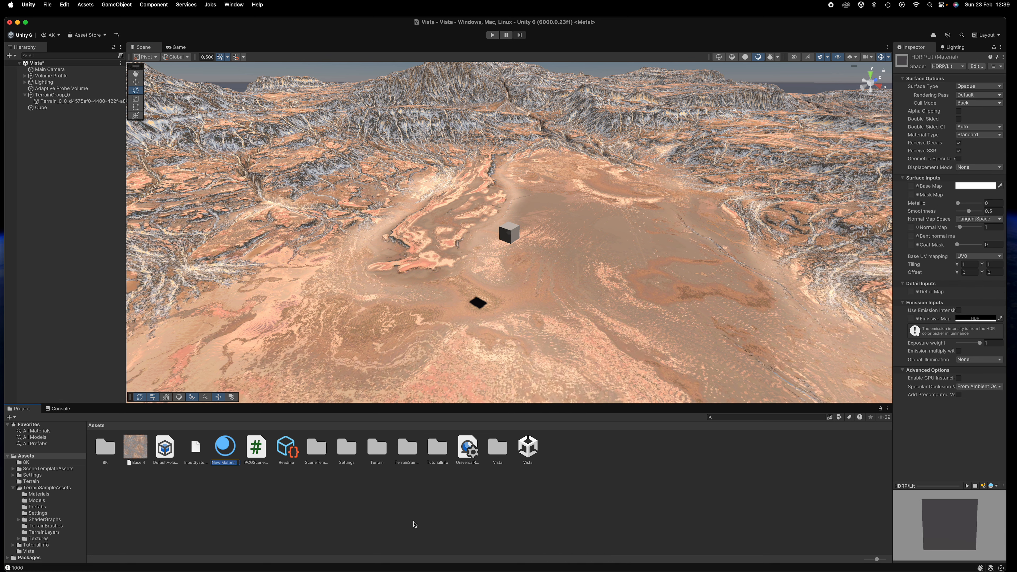
type("HiVis")
key("Return")
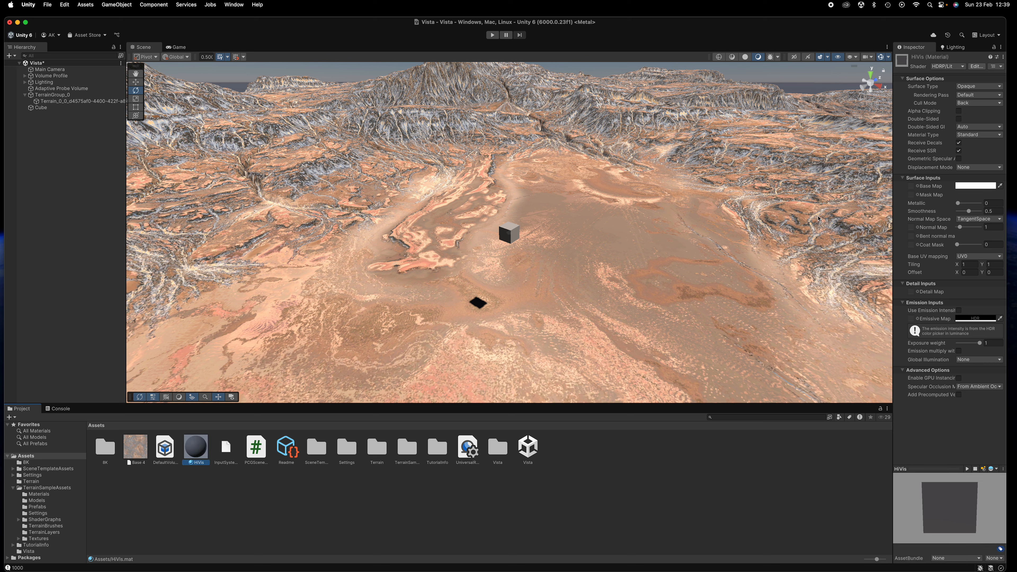
Set the HiVis material's base map colour to bright magenta (FF00D8)
left_click(975, 185)
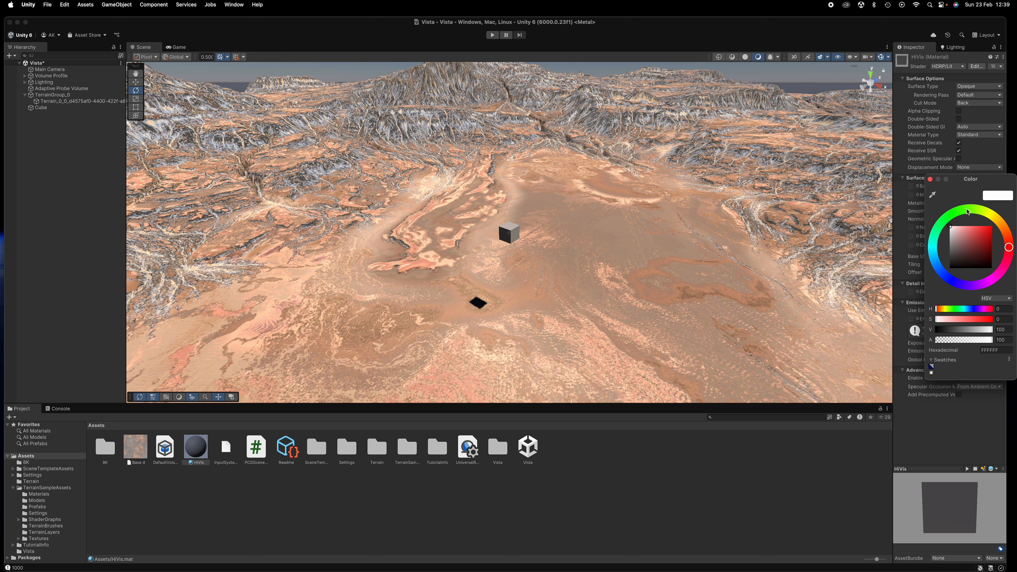
mouse_move(970, 211)
left_mouse_down()
mouse_move(982, 210)
mouse_move(976, 232)
mouse_move(1002, 222)
mouse_move(965, 210)
mouse_move(930, 245)
mouse_move(995, 276)
left_mouse_up()
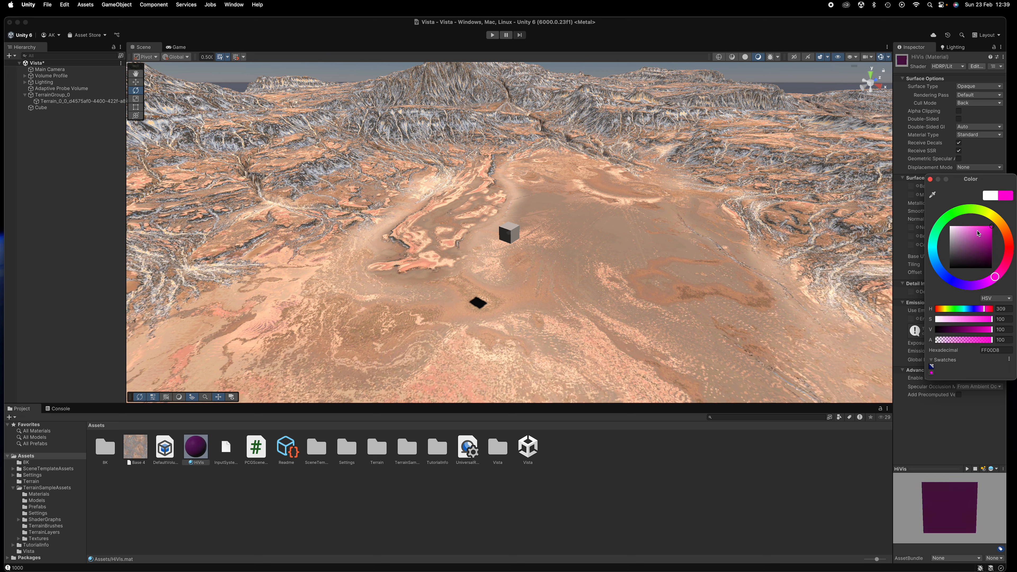
left_click(930, 179)
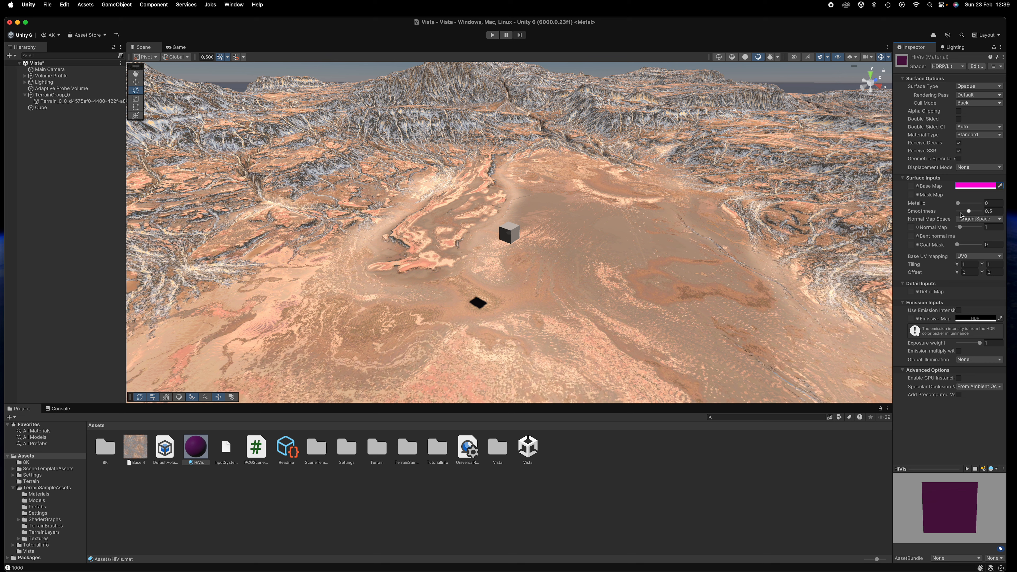
Reduce the HiVis material's smoothness to 0 and assign the material to the cube
left_click_drag(969, 211, 945, 212)
left_click_drag(196, 445, 42, 109)
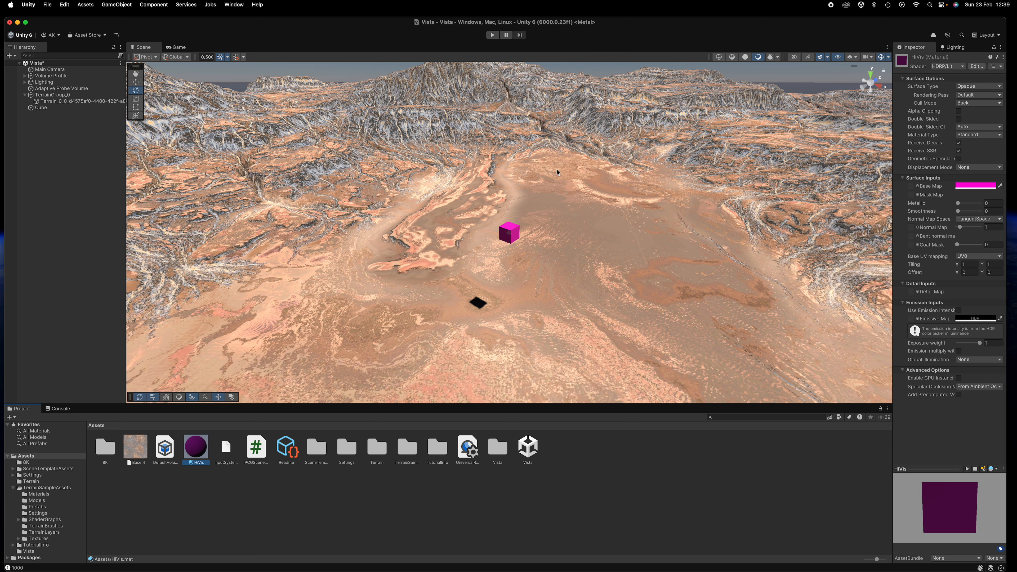
Change the HiVis material's base map colour to bright green (49FF00)
left_click_drag(539, 231, 507, 212, "alt")
left_click(975, 185)
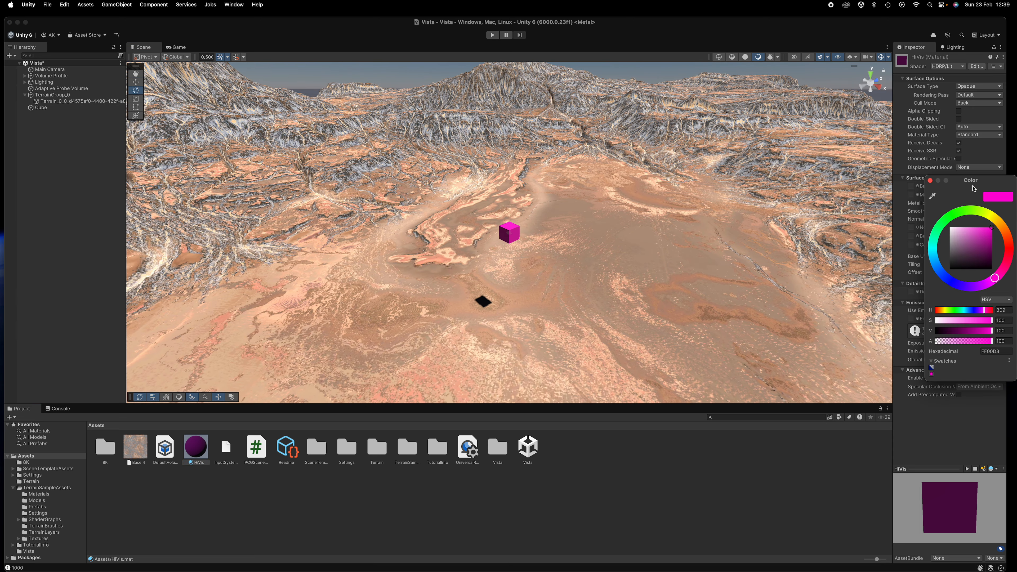
left_click_drag(969, 209, 963, 211)
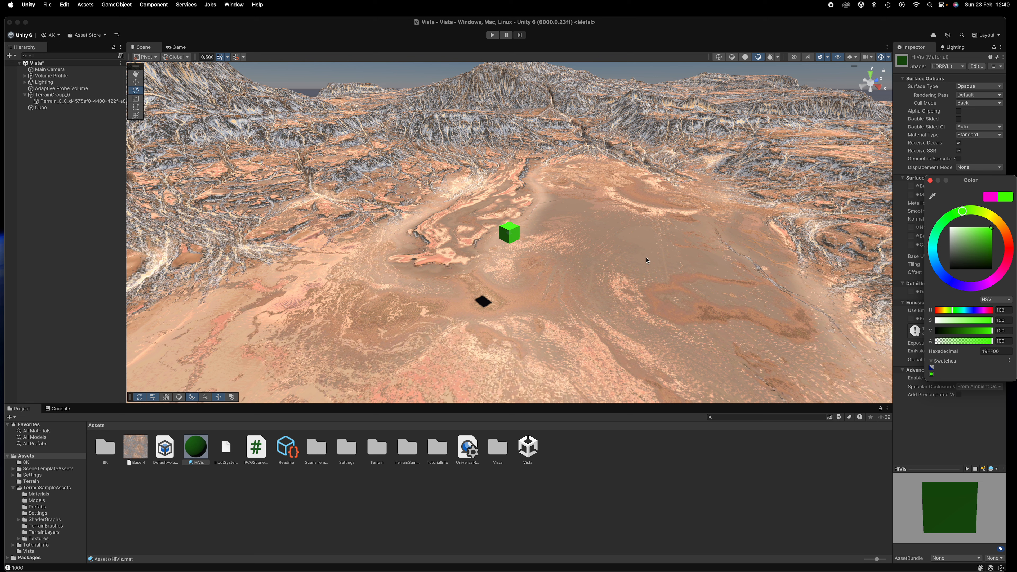
Save the cube as a prefab in the Assets folder and delete its instance from the scene
scroll(647, 260, "down", 3)
left_click(41, 108)
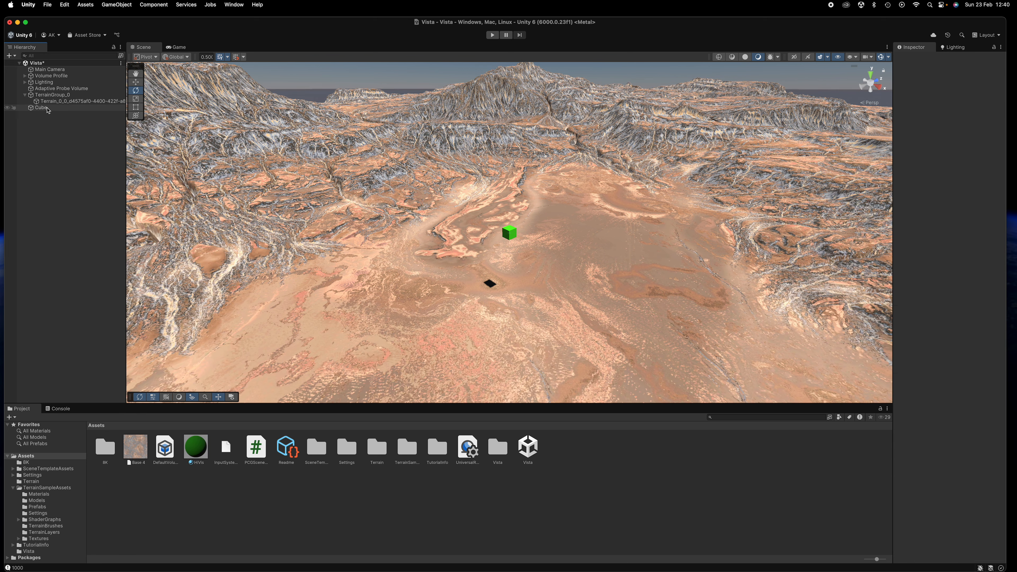
left_click_drag(42, 111, 576, 447)
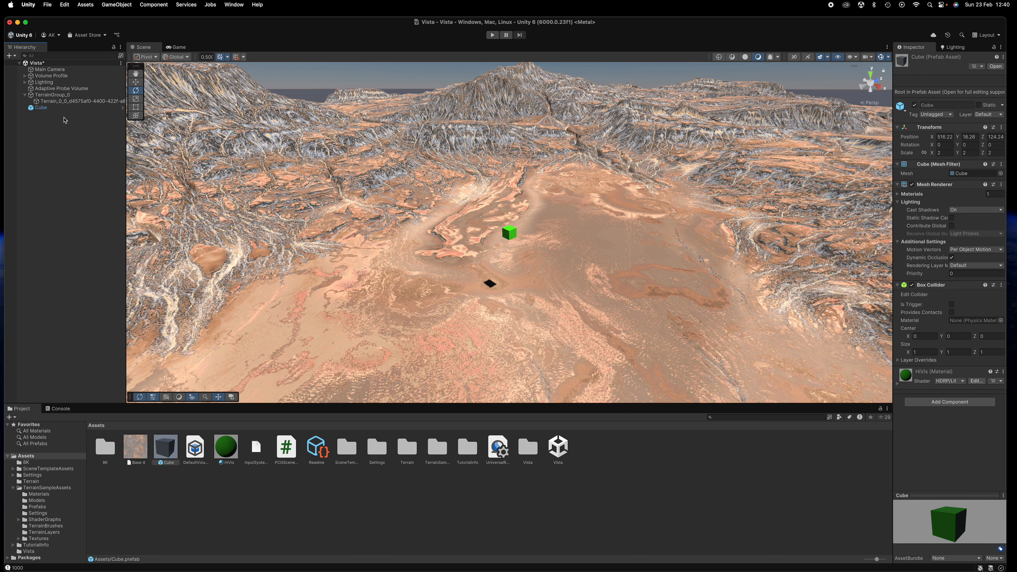
left_click(51, 108)
key("super+c")
key("super+BackSpace")
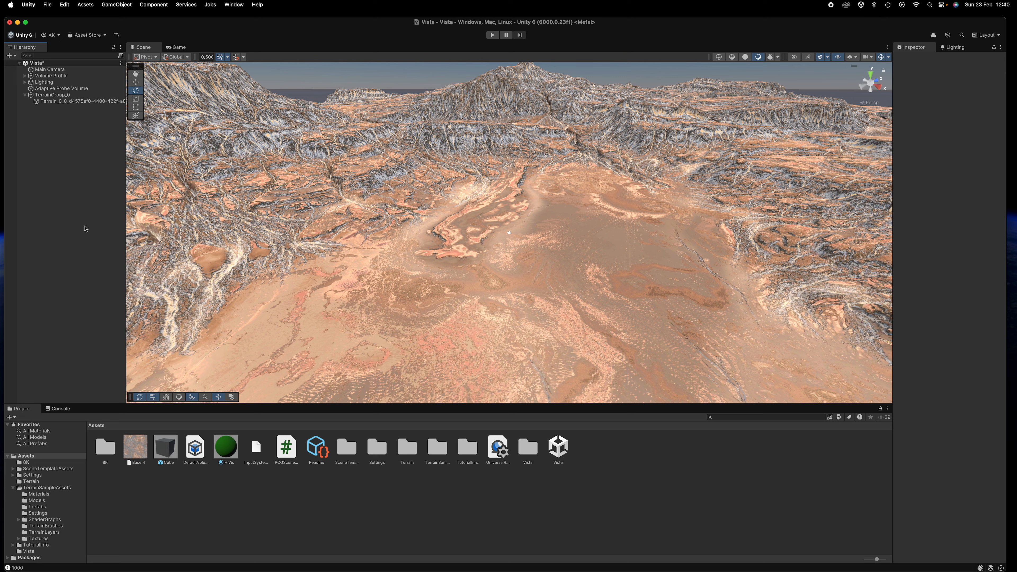
Collapse TerrainGroup_0 and create an empty game object named Spawner at the scene's root
left_click(25, 95)
left_click(86, 5)
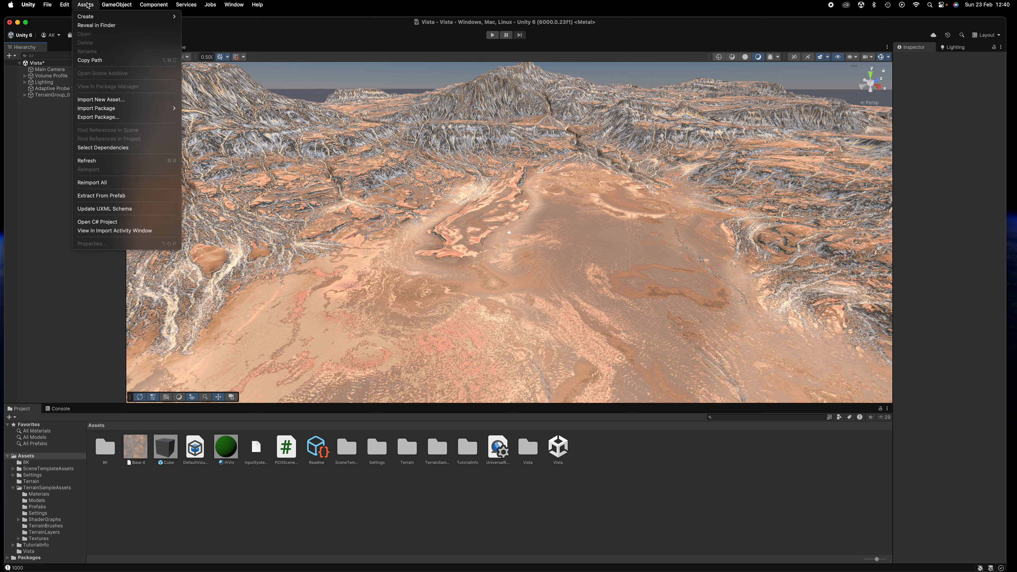
left_click(54, 115)
right_click(48, 115)
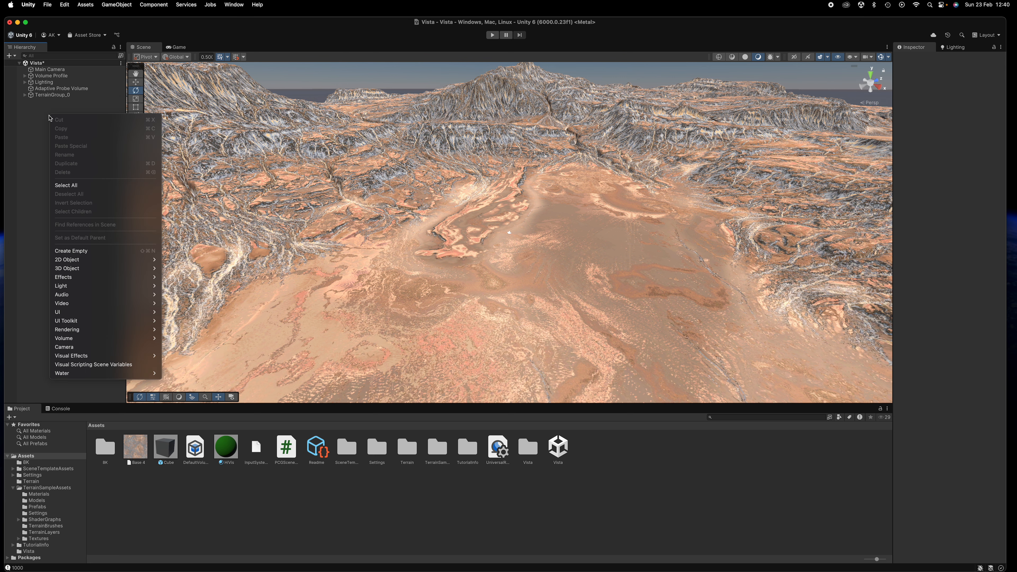
left_click(87, 251)
type("Spawner")
key("Return")
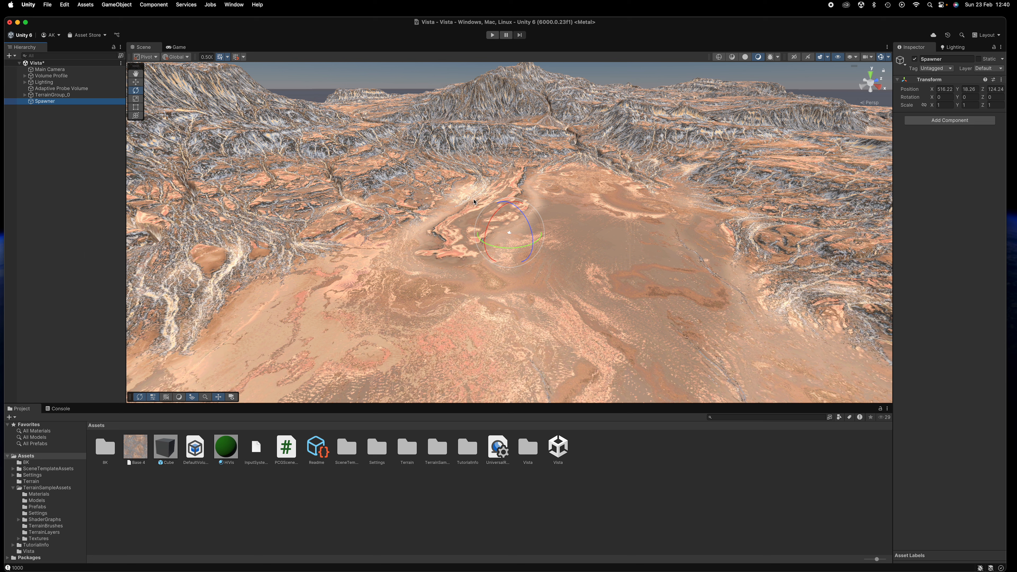
Compare the positions of the Main Camera and the Spawner object over the terrain
left_click(84, 70)
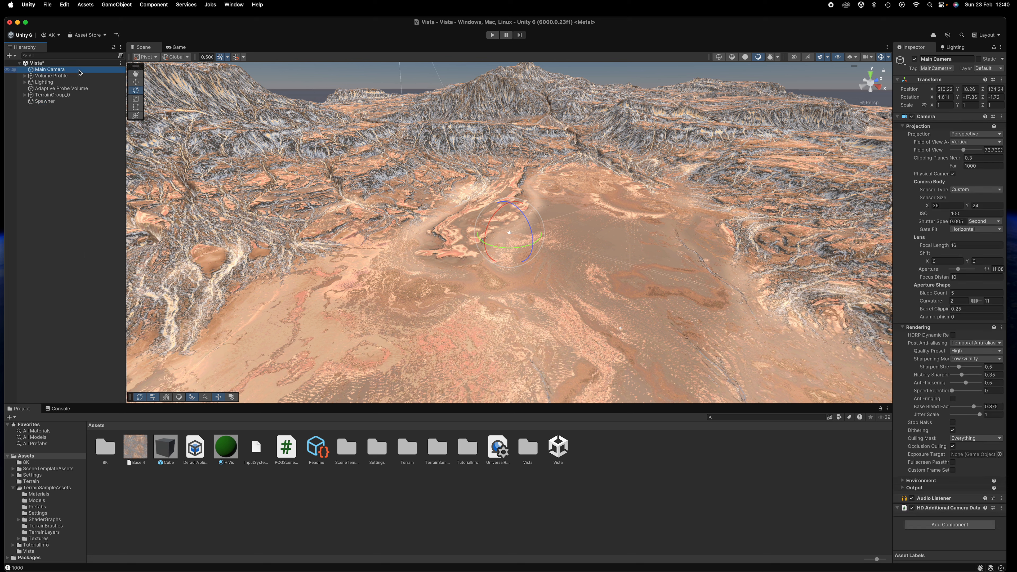
left_click(76, 102)
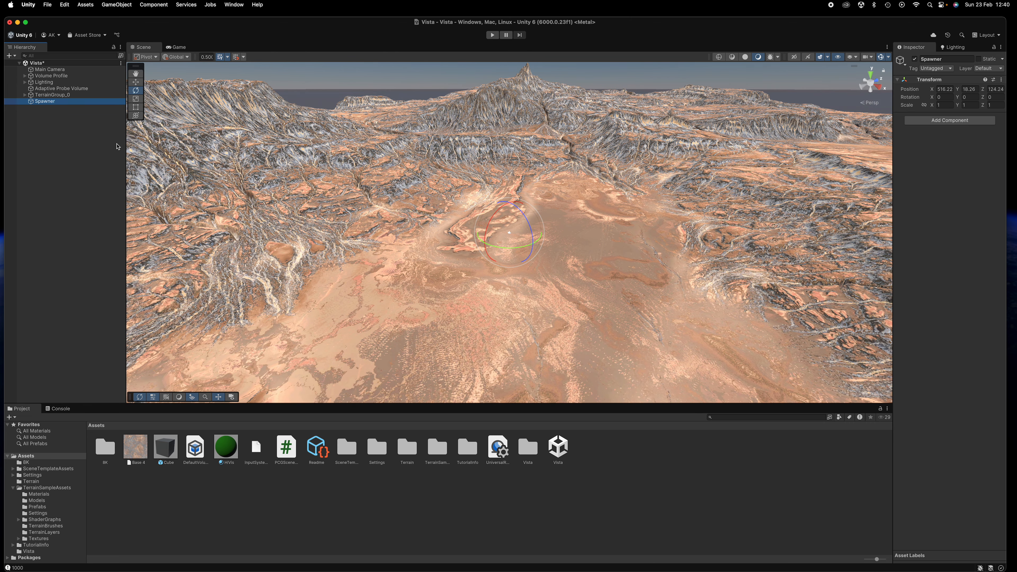
left_click(82, 147)
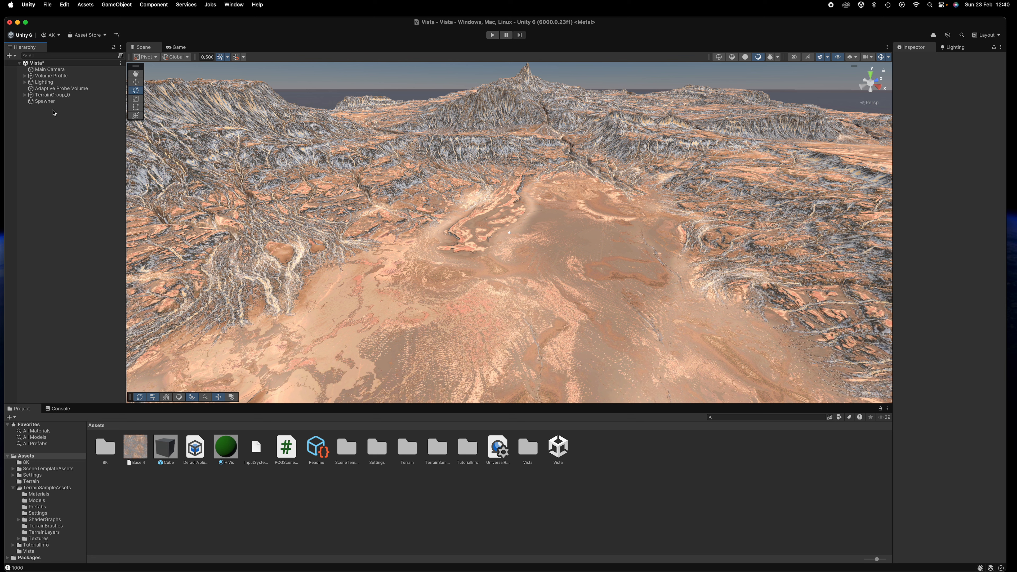
left_click(47, 101)
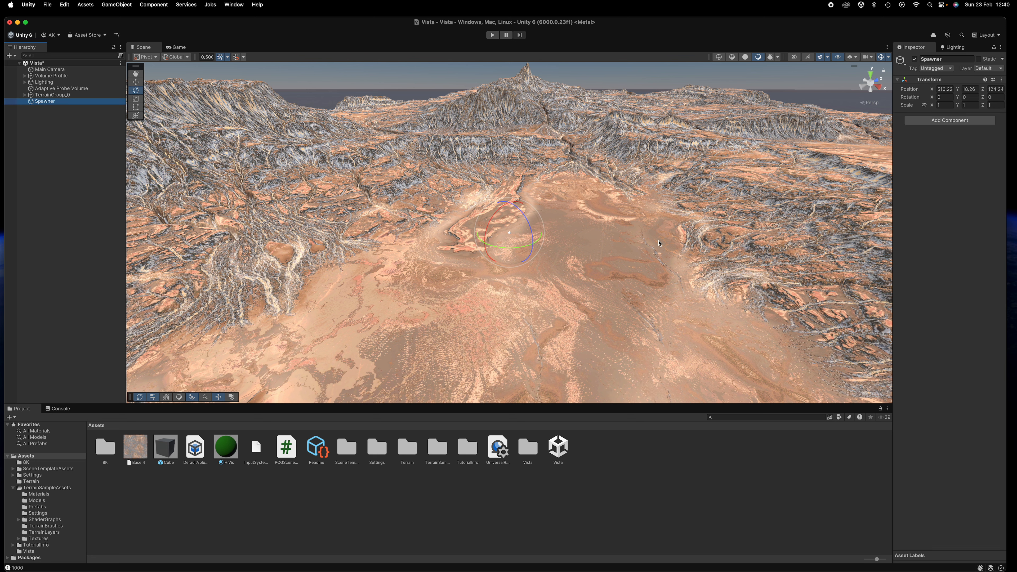
left_click(49, 70)
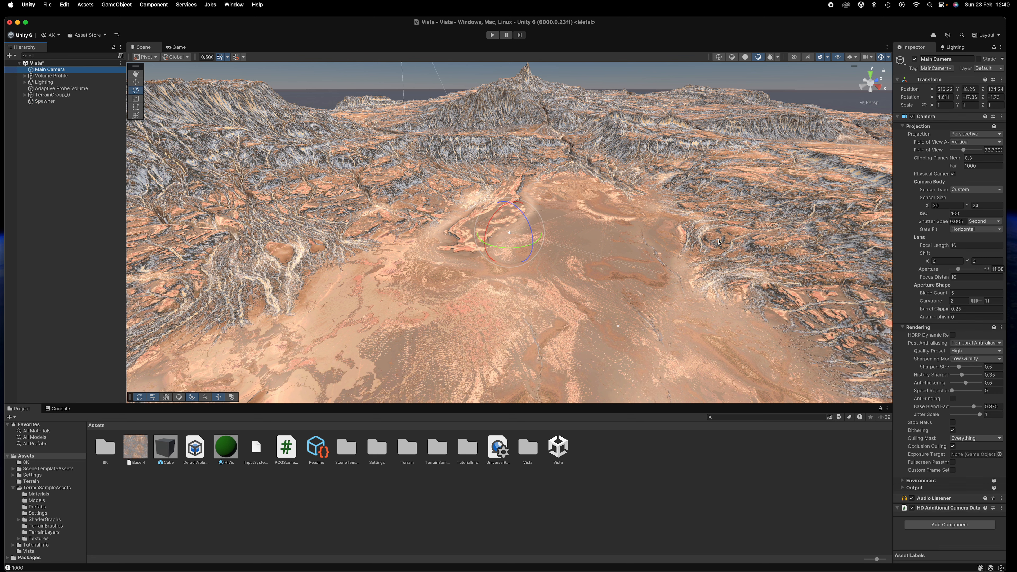
left_click_drag(646, 262, 588, 208, "alt")
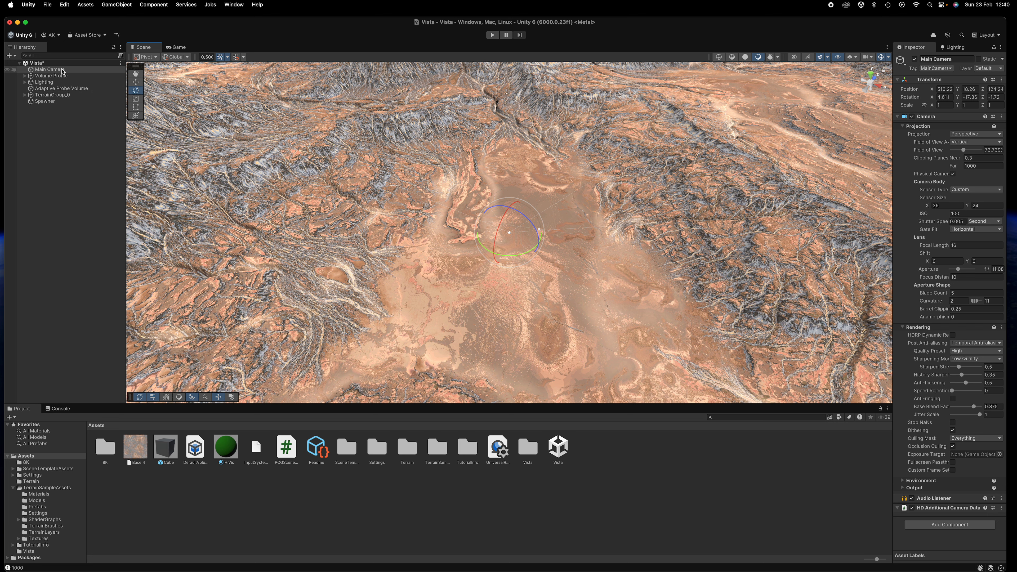
left_click(48, 103)
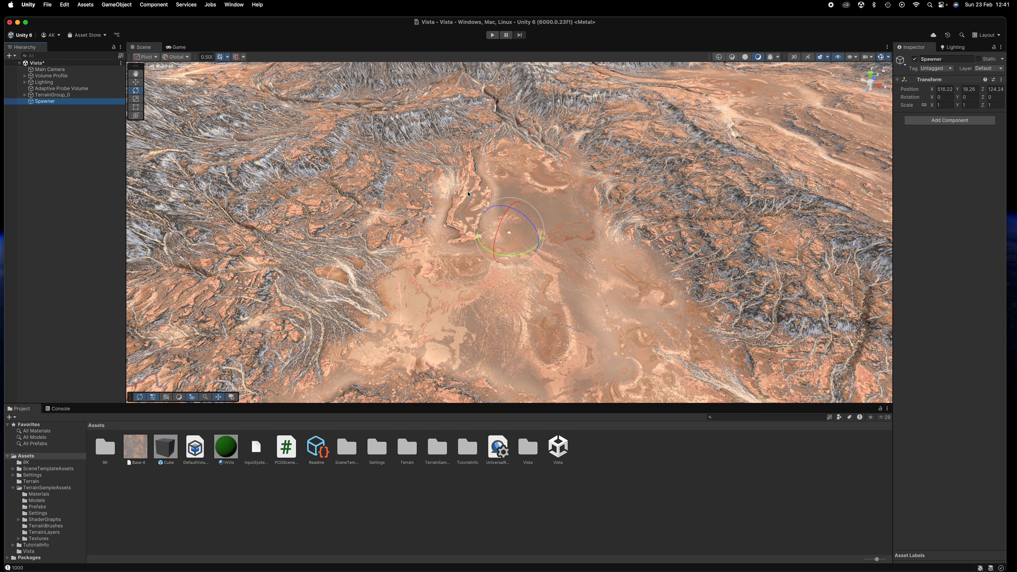
Attach the PCG Scene Population script from the Assets folder to the Spawner object and select the Spawner
left_click_drag(437, 280, 506, 248, "alt")
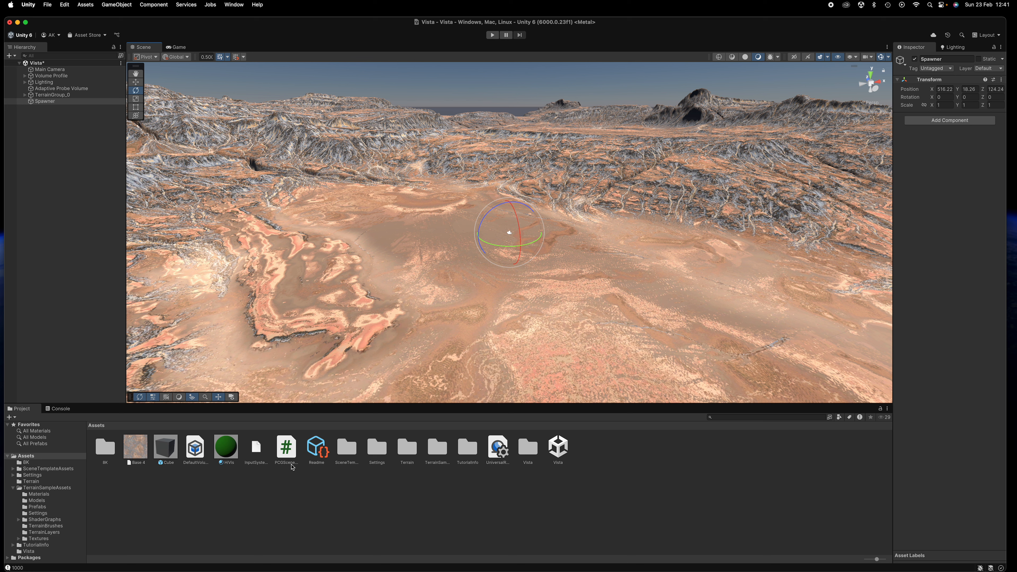
left_click_drag(286, 452, 52, 101)
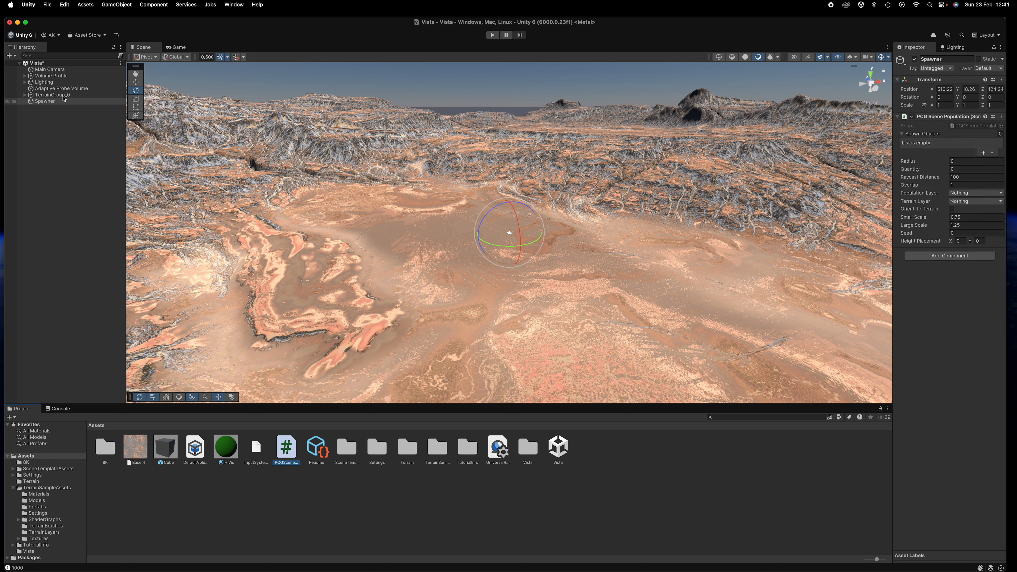
left_click(44, 102)
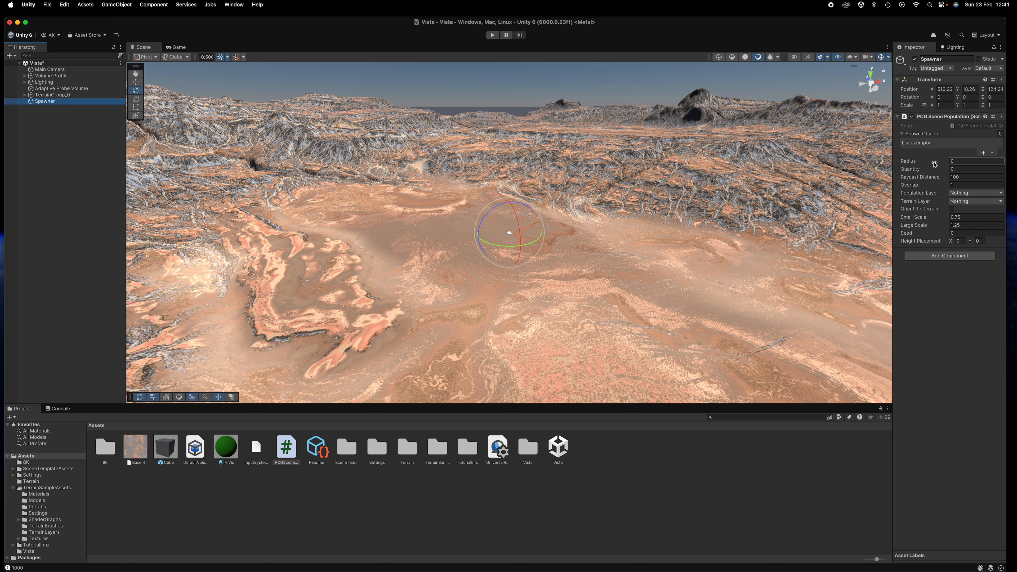
Try a radius of 100 for the Spawner's population area and check its outline against the terrain
left_click(958, 161)
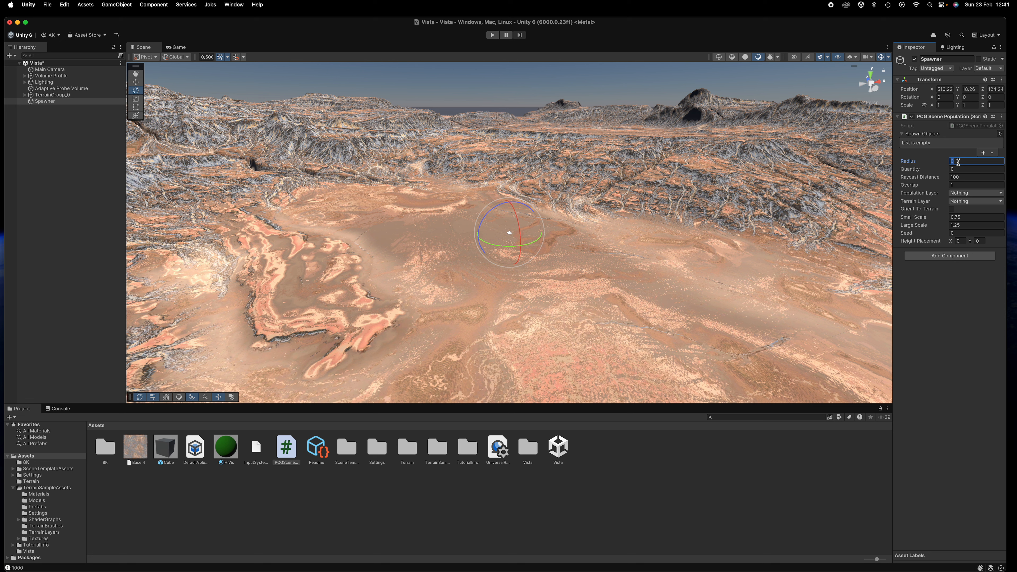
type("100")
scroll(549, 246, "down", 3)
left_click_drag(548, 245, 589, 145, "alt")
left_click(606, 204, "alt")
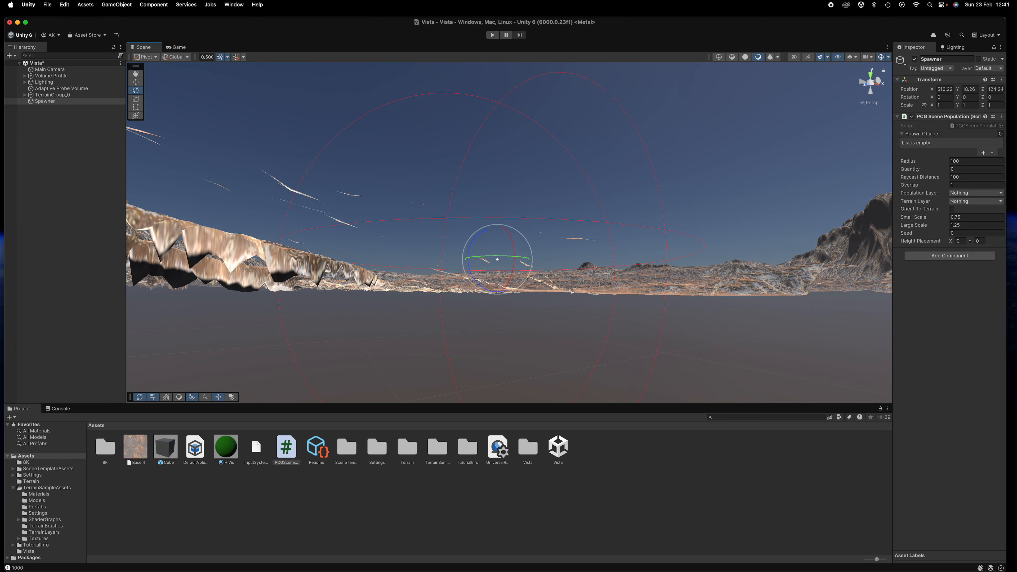
Try a radius of 50 for the Spawner's population area and compare the outline with the terrain
left_click(973, 160)
type("50")
left_click_drag(507, 171, 531, 210, "alt")
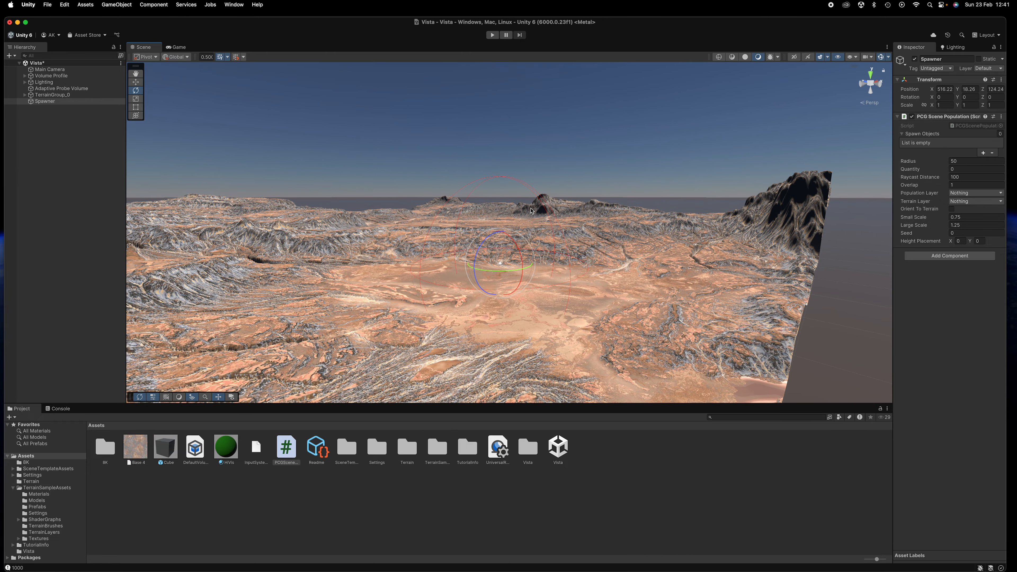
left_click_drag(555, 182, 763, 152, "alt")
Set the Spawner's Radius to 500 and check the area it covers across the whole terrain
left_click(959, 162)
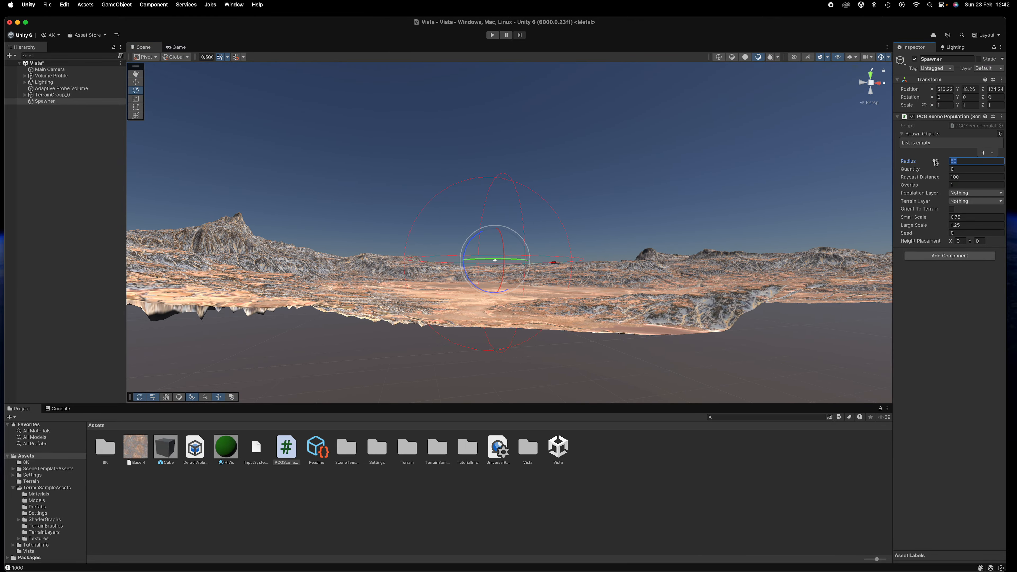
left_click(934, 161)
scroll(579, 195, "down", 15)
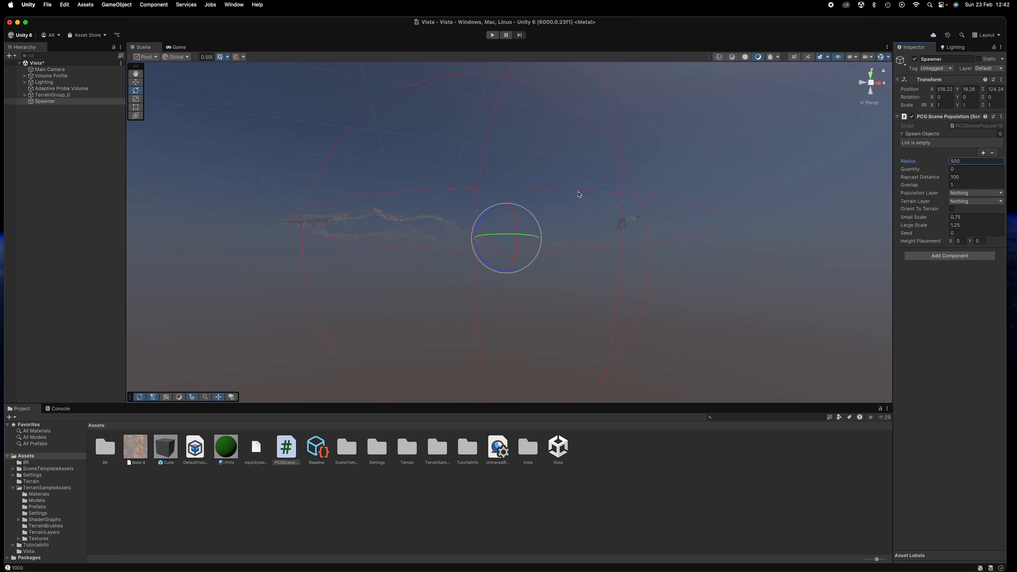
left_click_drag(579, 195, 558, 378, "alt")
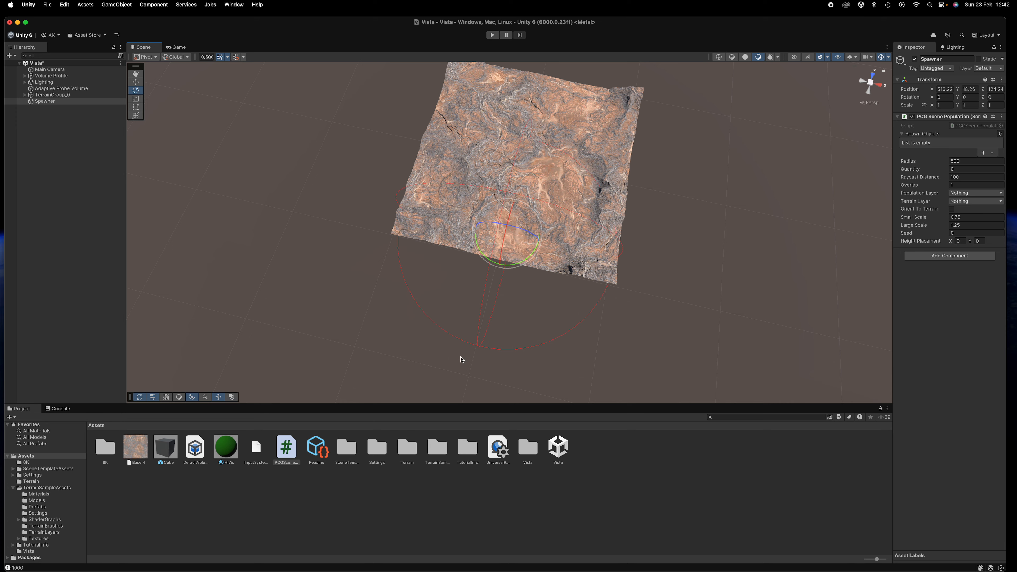
left_click_drag(640, 240, 716, 238, "alt")
left_click_drag(681, 194, 581, 191, "alt")
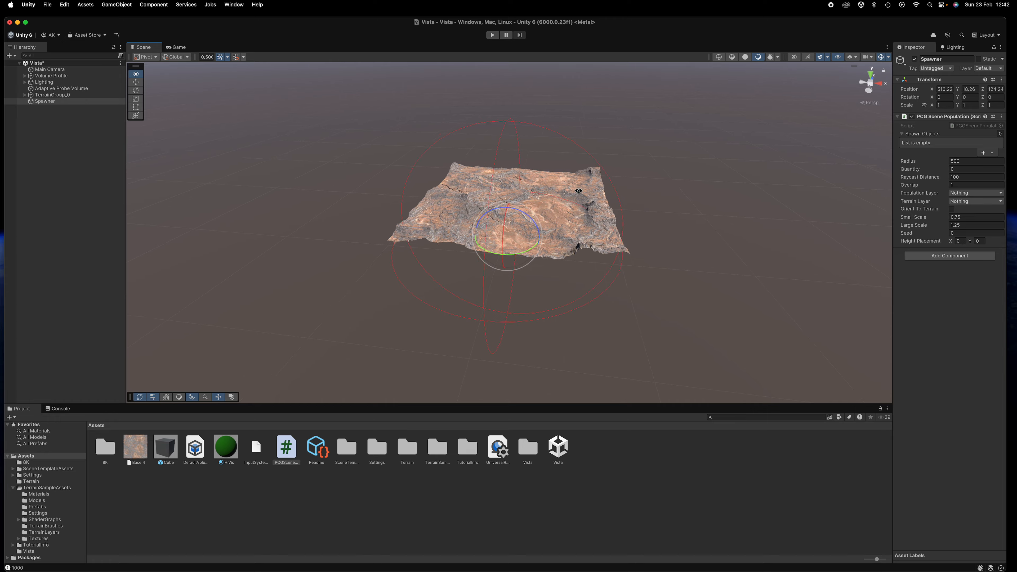
scroll(515, 160, "up", 5)
scroll(515, 160, "up", 10)
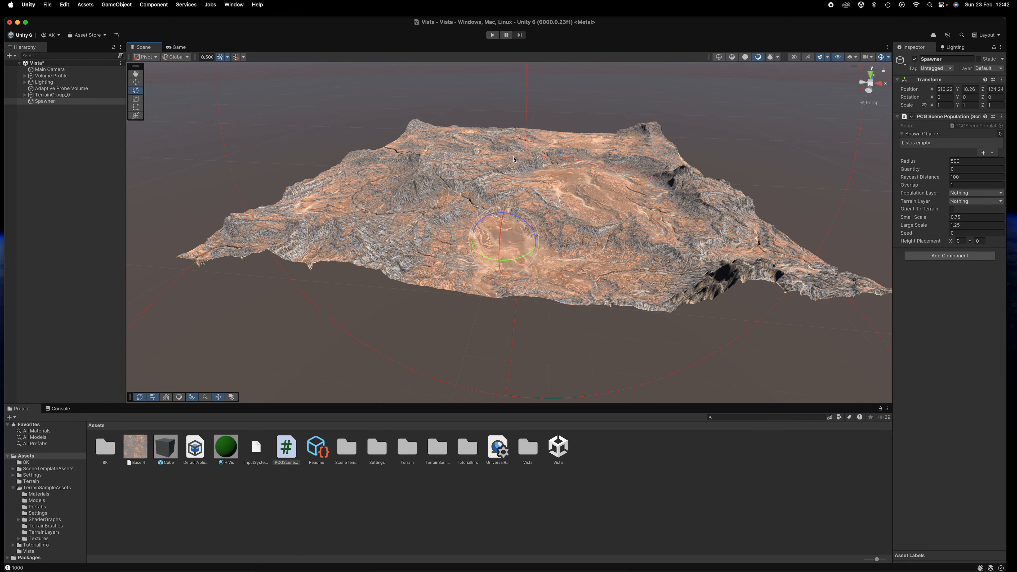
Set the Spawner's Quantity to 1000
left_click_drag(515, 160, 646, 137, "alt")
left_click(949, 168)
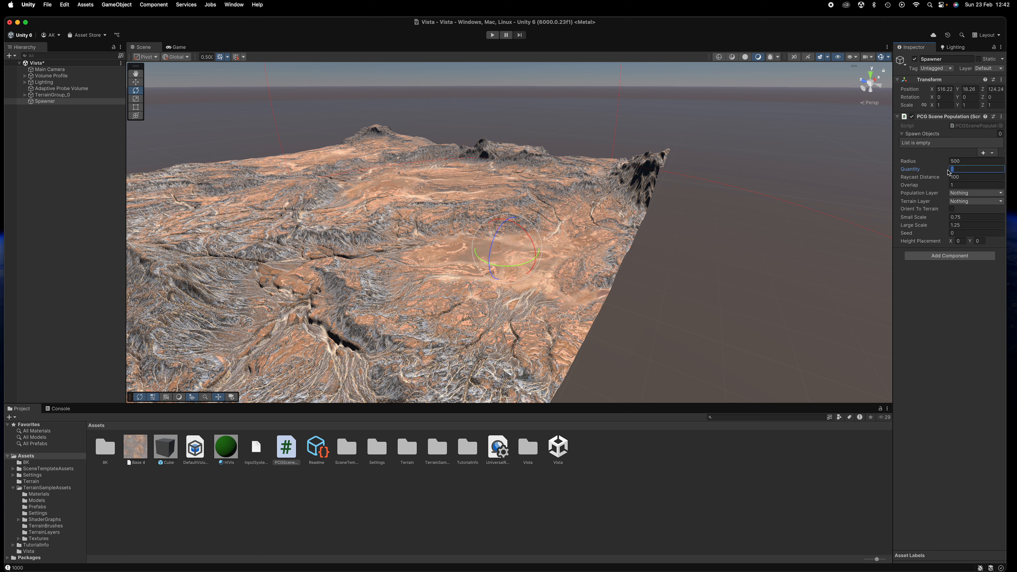
type("1000")
Examine the flat basin and the surrounding hills within the Spawner's radius from several heights and angles
left_click_drag(575, 151, 476, 180, "alt")
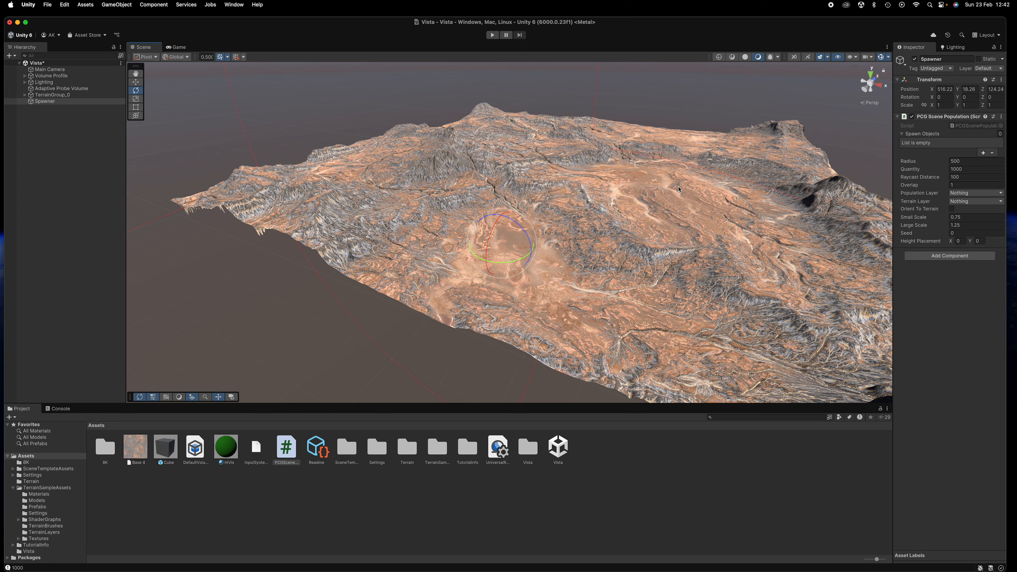
left_click_drag(680, 189, 637, 165, "alt")
scroll(487, 233, "up", 5)
scroll(488, 232, "up", 3)
left_click_drag(491, 296, 538, 287, "alt")
scroll(538, 287, "up", 8)
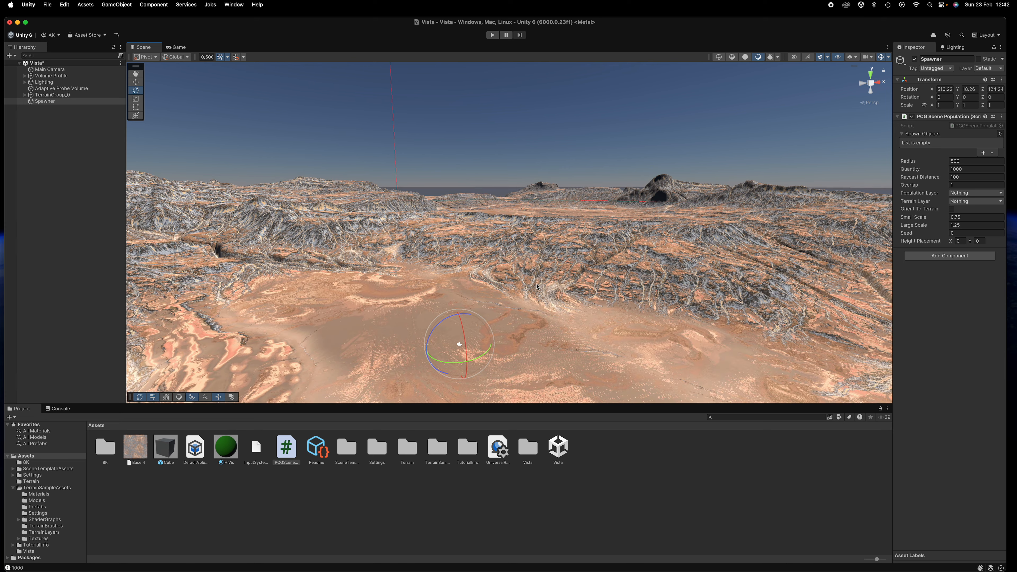
middle_click_drag(541, 293, 684, 92)
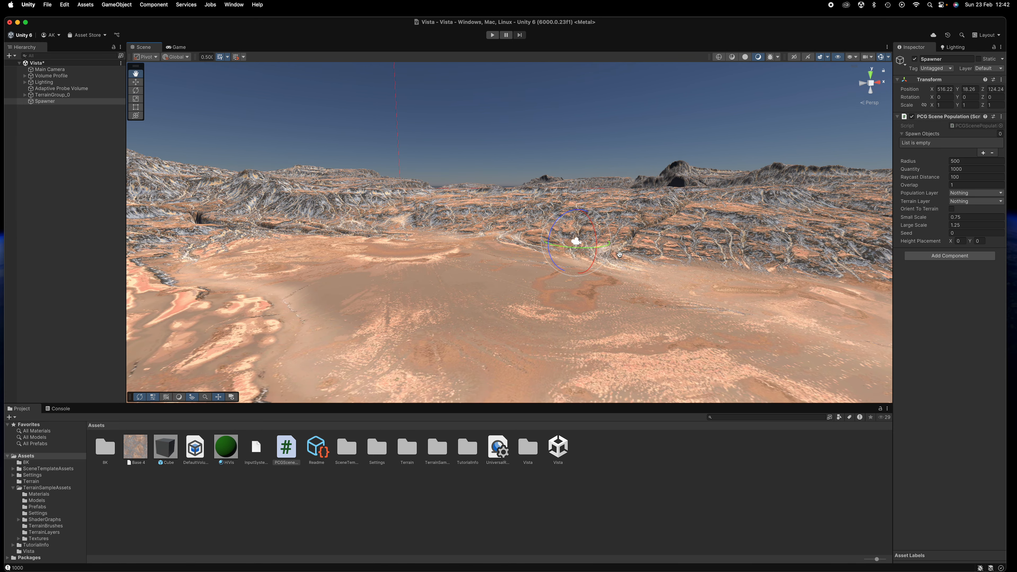
middle_click_drag(577, 245, 637, 103)
middle_click_drag(536, 148, 533, 167)
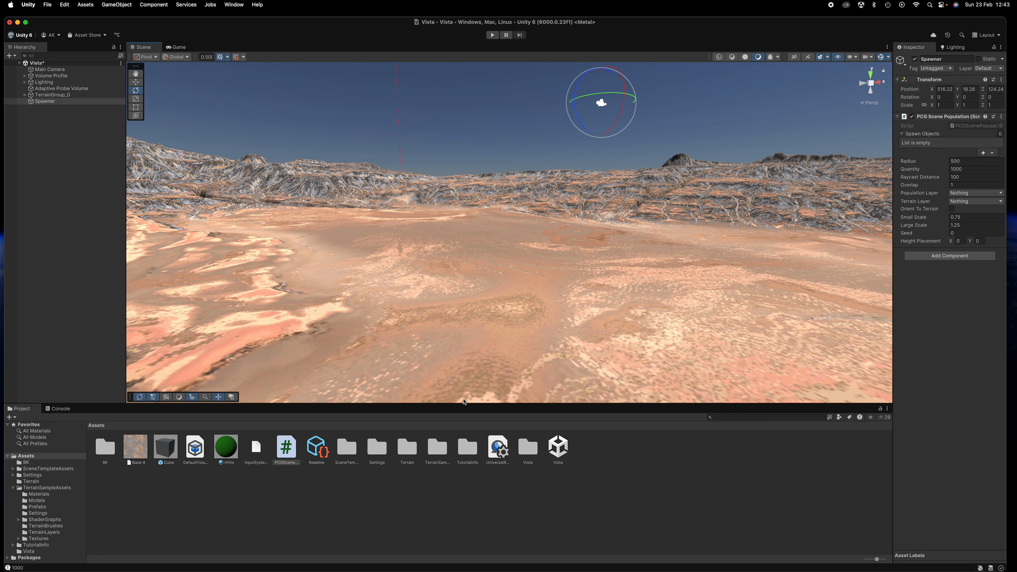
right_click_drag(615, 283, 745, 275)
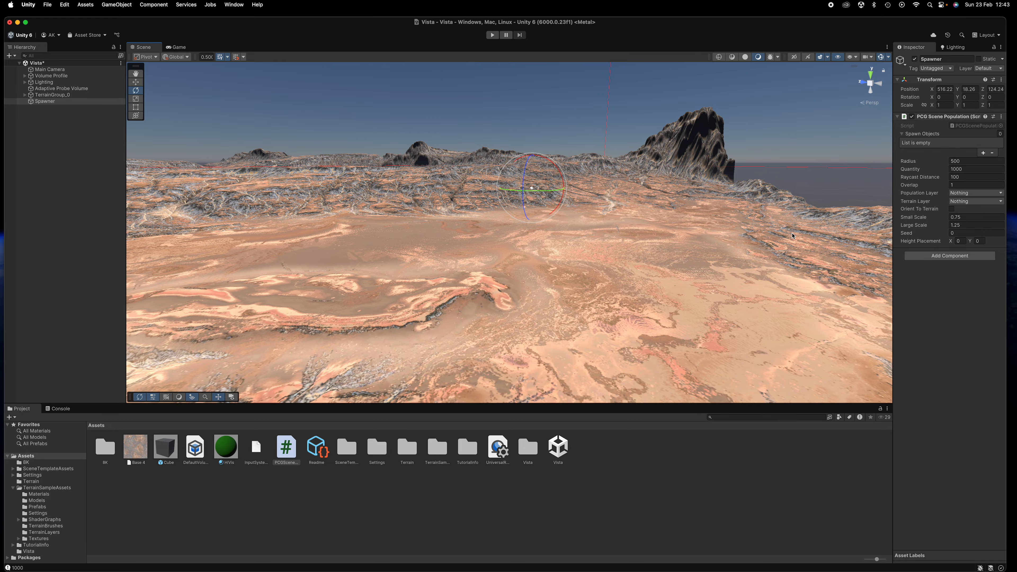
left_click_drag(679, 248, 547, 226, "alt")
scroll(547, 225, "up", 10)
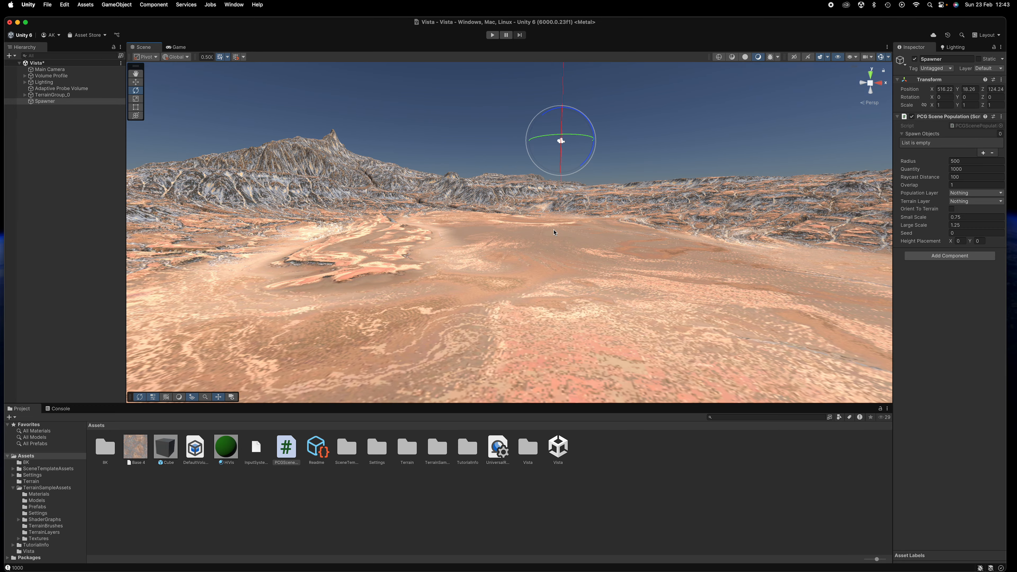
scroll(555, 233, "up", 2)
middle_click_drag(556, 236, 531, 265)
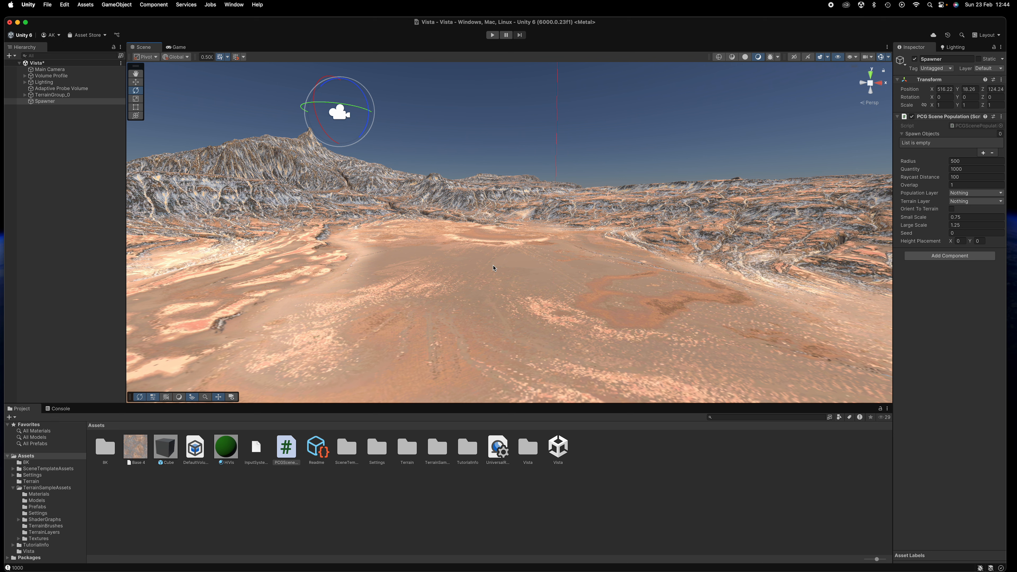
right_click_drag(554, 273, 594, 273)
scroll(593, 271, "down", 10)
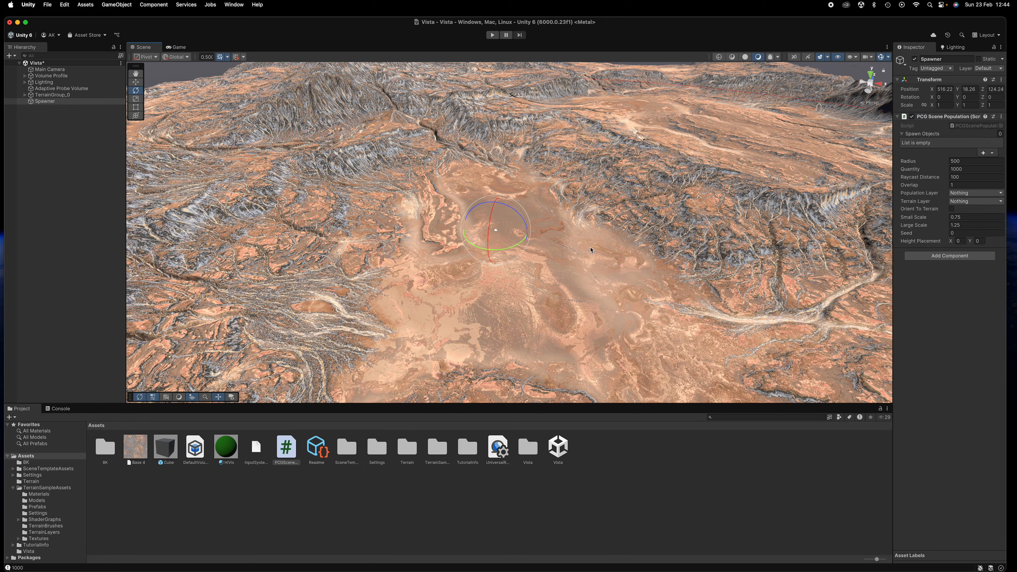
middle_click_drag(581, 208, 578, 258)
scroll(561, 276, "up", 10)
scroll(547, 288, "up", 4)
right_click_drag(548, 283, 552, 219)
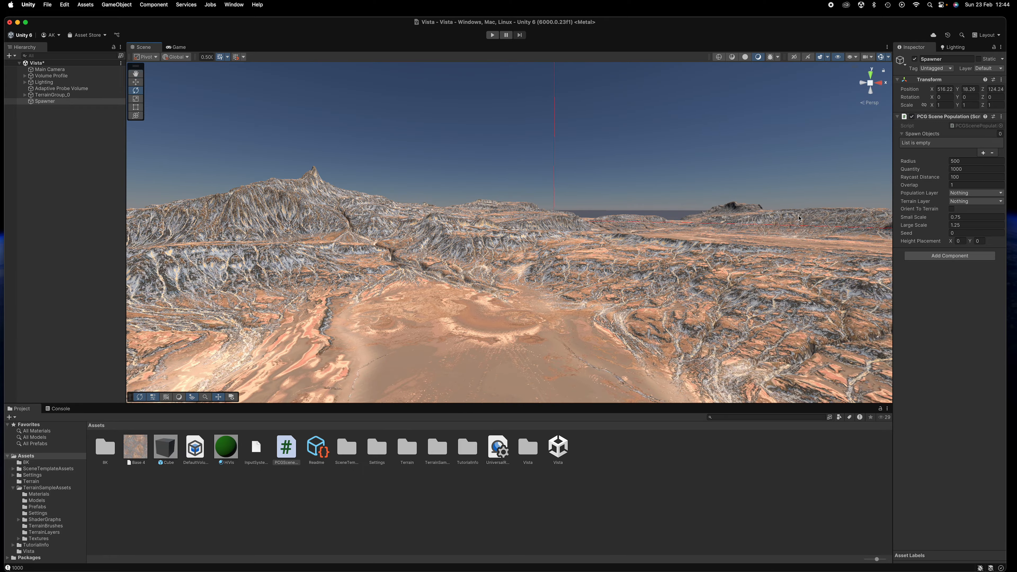
Set the Spawner's Population Layer to ScenePop, Terrain Layer to Terrain and Height Placement Y to 50
left_click(961, 184)
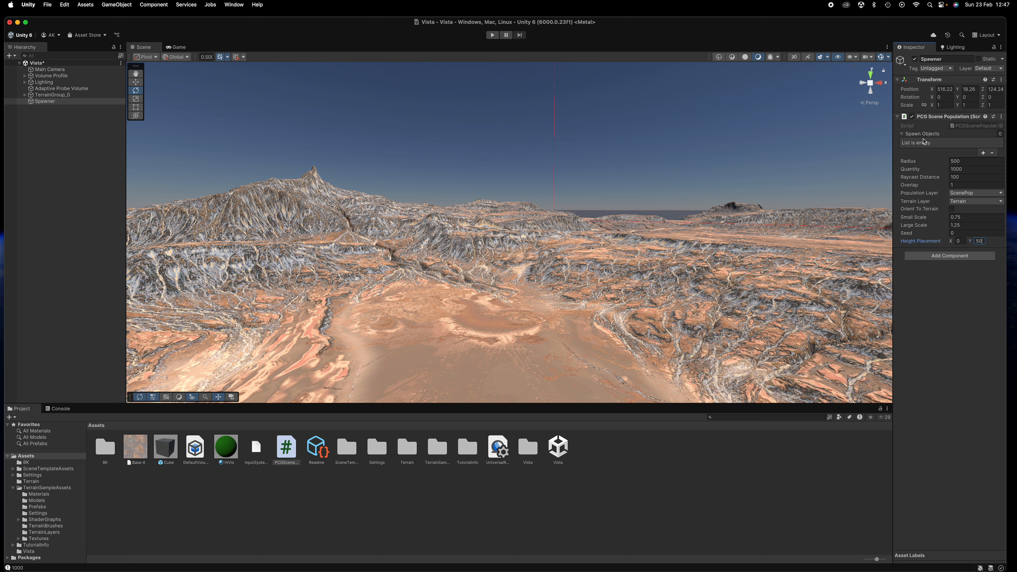
Add an entry to the Spawner's Spawn Objects list and assign the Cube prefab to it
left_click(984, 153)
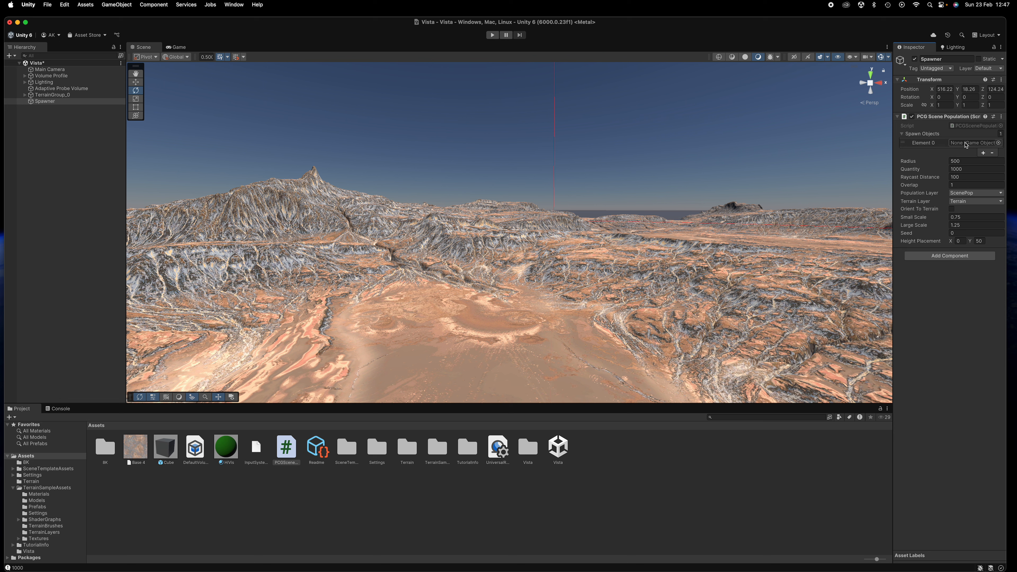
left_click_drag(166, 447, 973, 143)
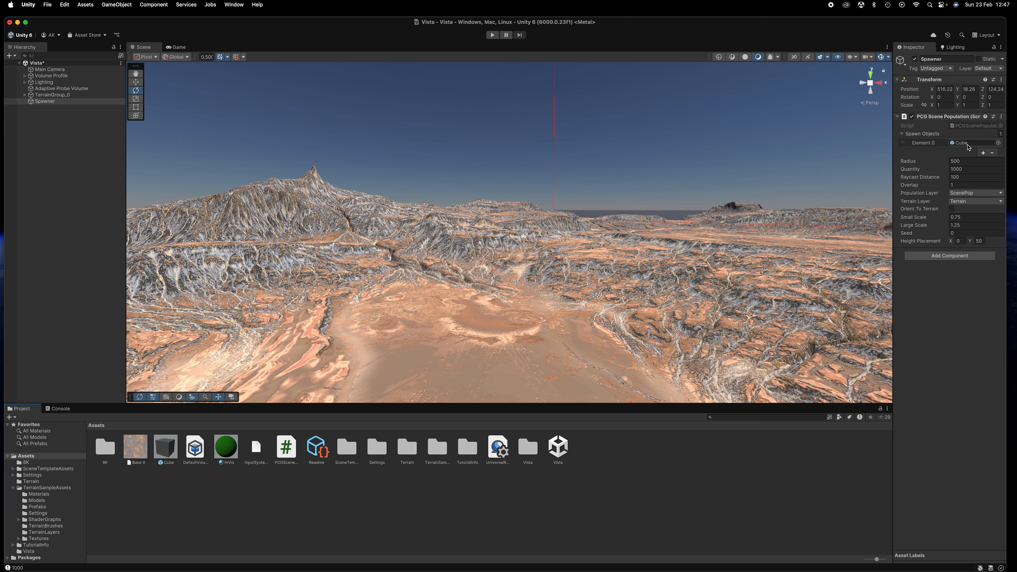
Try adding several extra Spawn Objects entries and remove them again, keeping only the first Cube entry
left_click(983, 153)
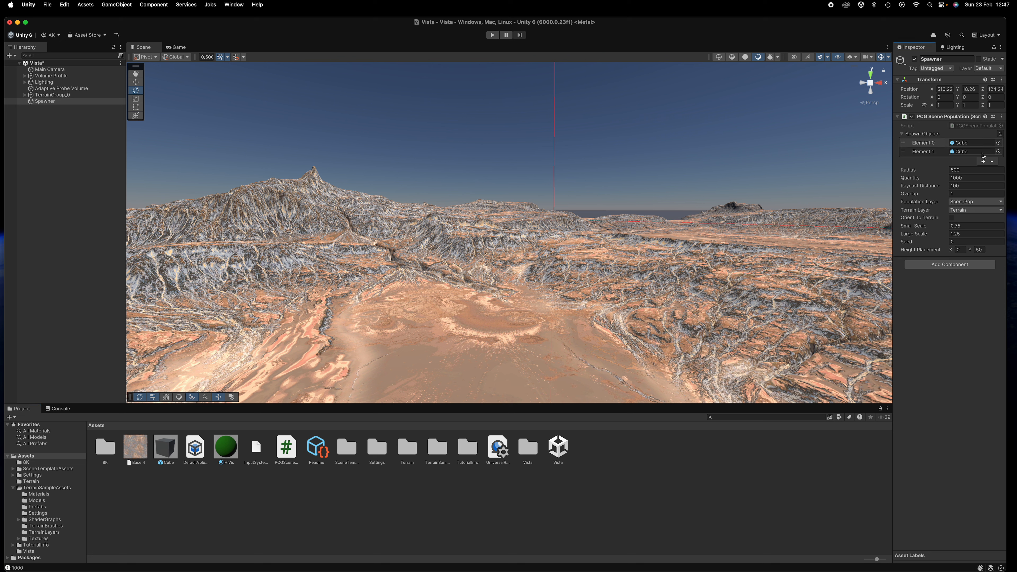
left_click(983, 161)
left_click(984, 170)
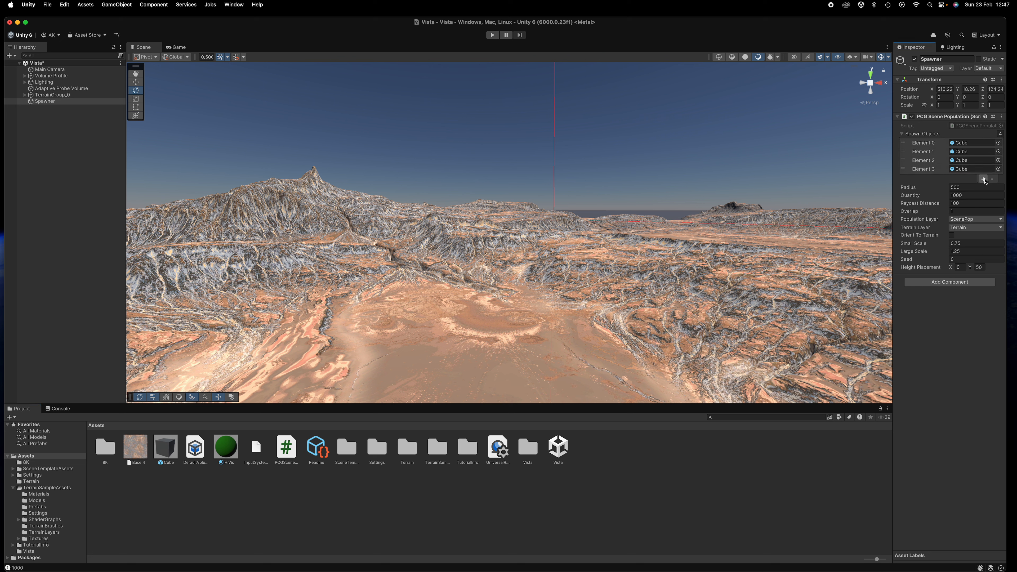
left_click(984, 180)
left_click(991, 188)
left_click(992, 179)
left_click(992, 170)
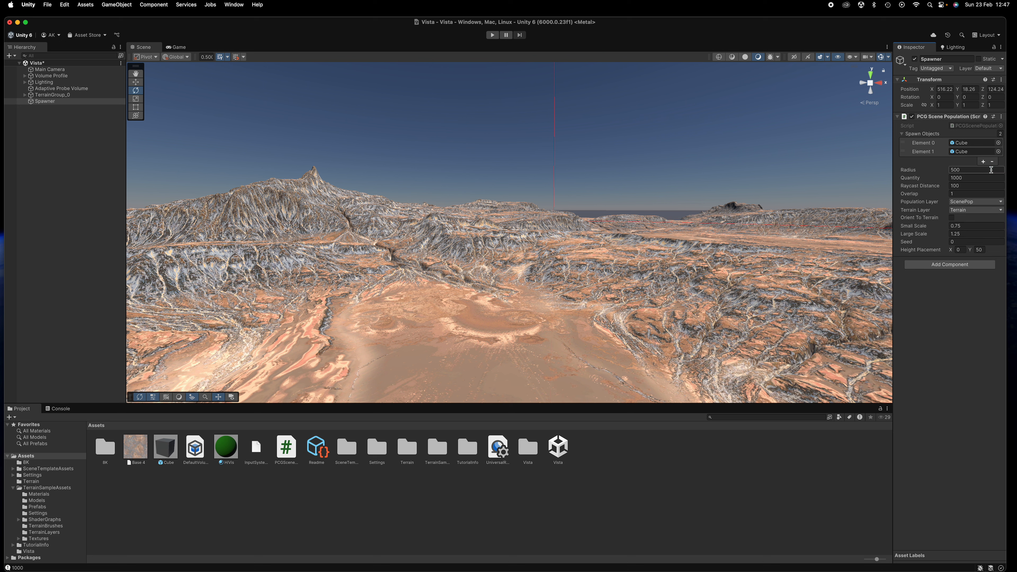
left_click(992, 162)
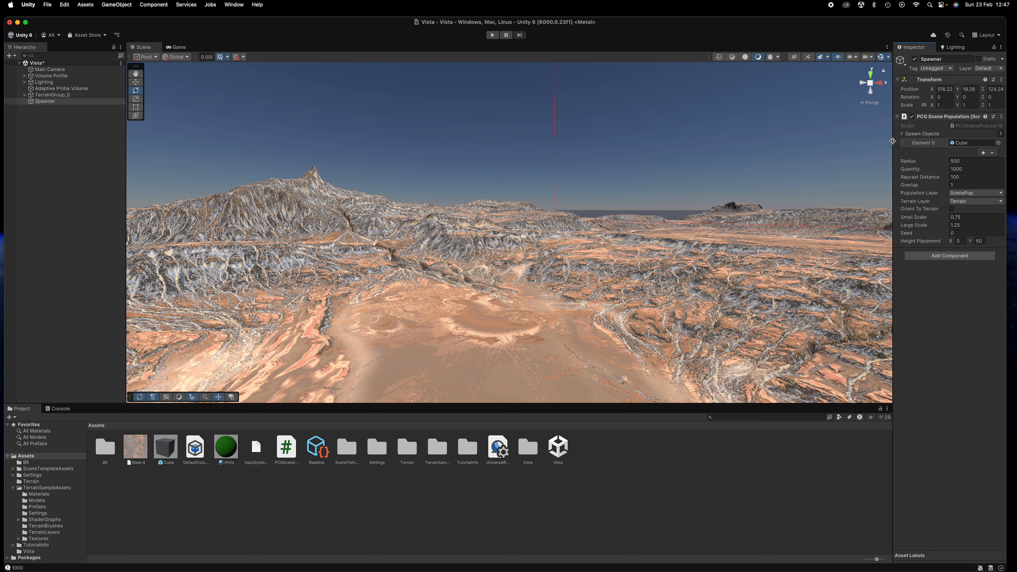
Run the scene, look over the spawned cubes in the scene view and open the console log
left_click(492, 35)
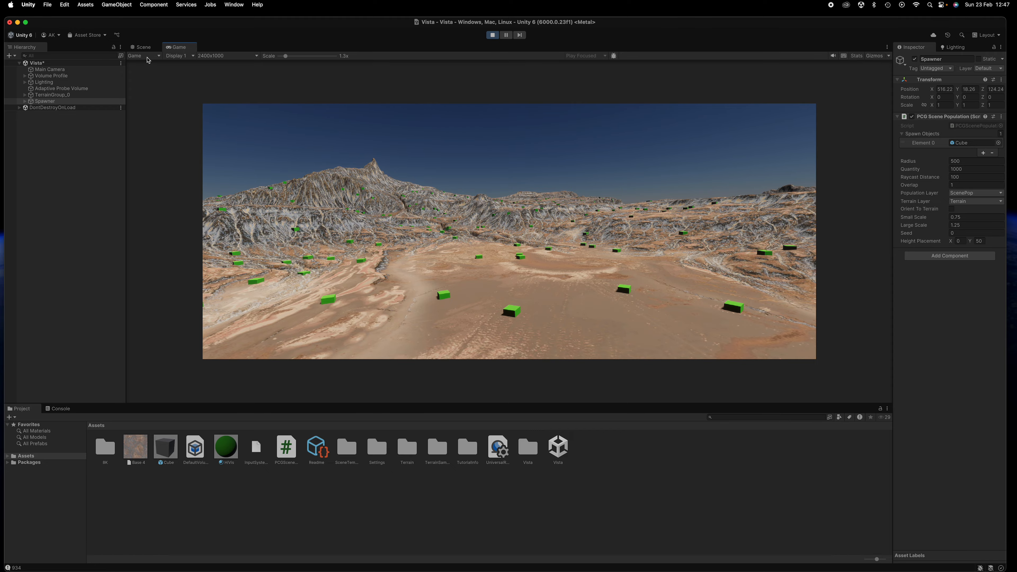
left_click(144, 49)
left_click_drag(550, 263, 607, 333, "alt")
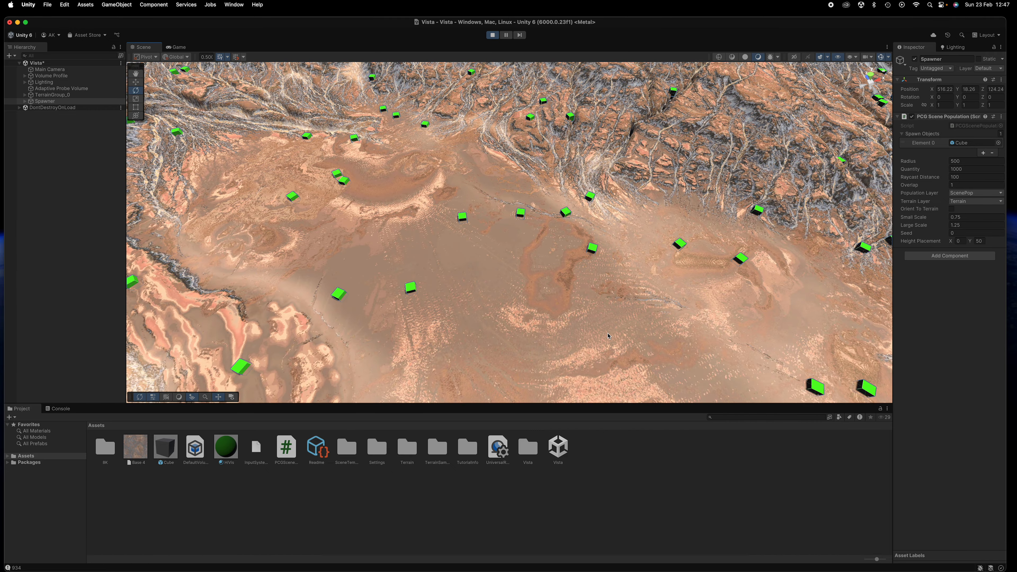
scroll(607, 336, "down", 5)
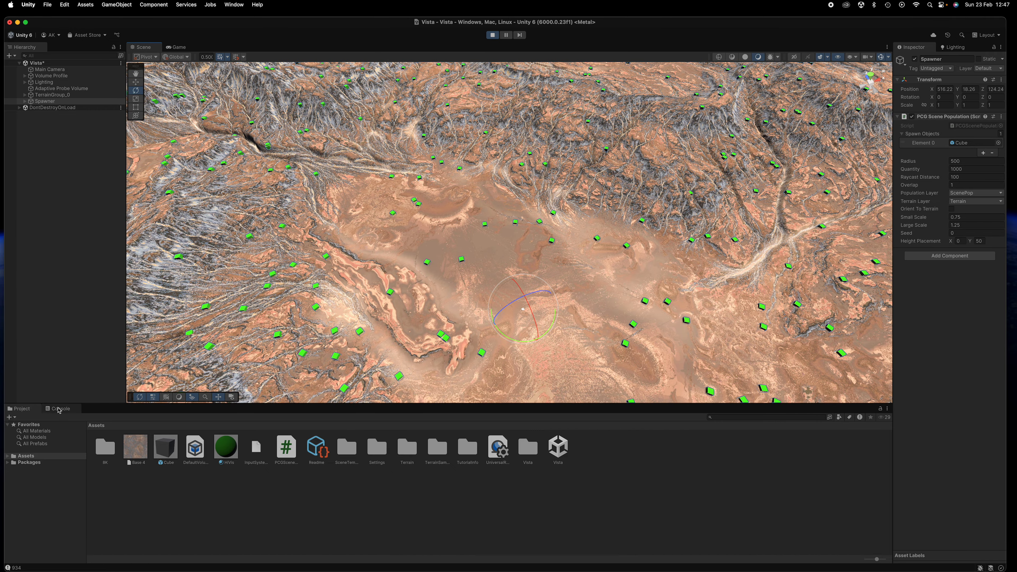
left_click(59, 408)
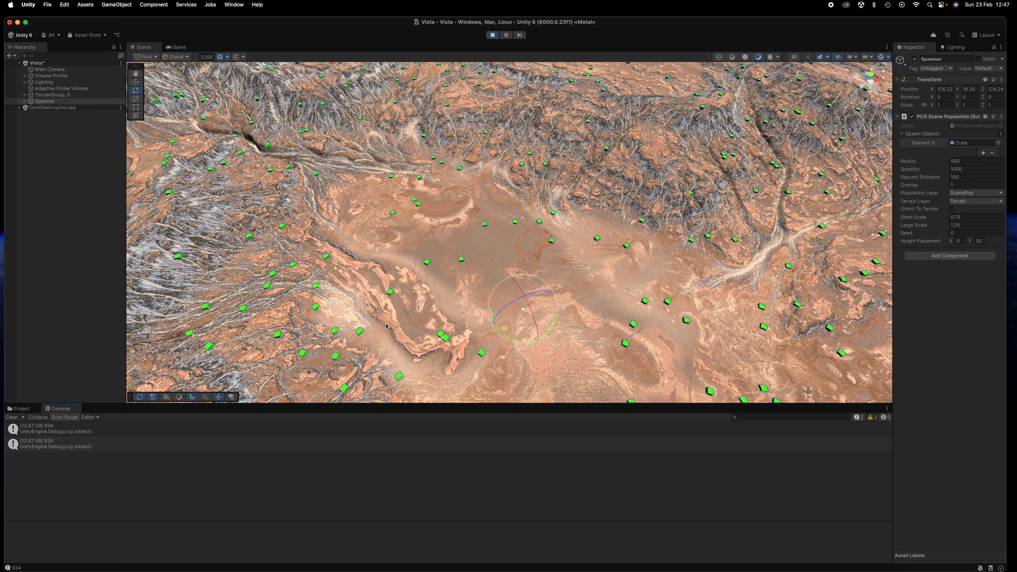
Examine how the spawned green cubes are distributed over the terrain, from a wide overview down to ground level
scroll(442, 282, "down", 6)
scroll(440, 283, "down", 3)
left_click_drag(434, 298, 606, 193, "alt")
scroll(555, 304, "down", 3)
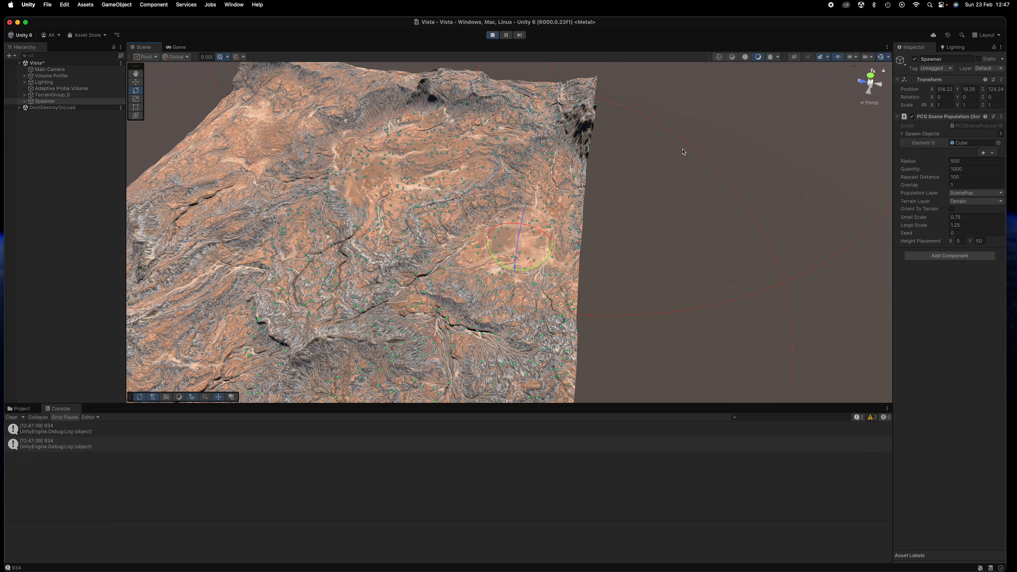
left_click_drag(554, 281, 484, 174, "alt")
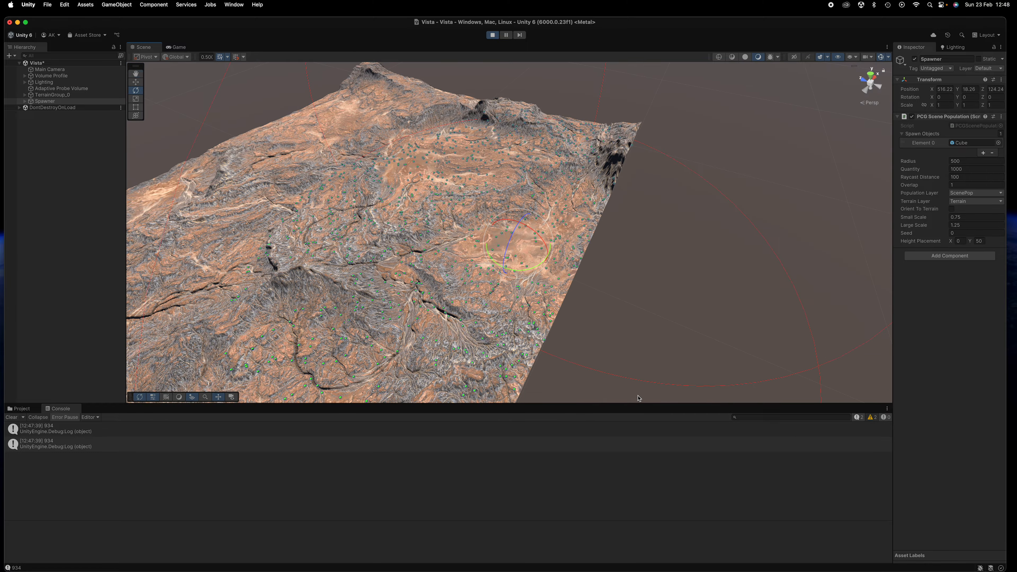
scroll(482, 164, "up", 6)
middle_click_drag(532, 199, 608, 236)
left_click_drag(608, 237, 422, 112, "alt")
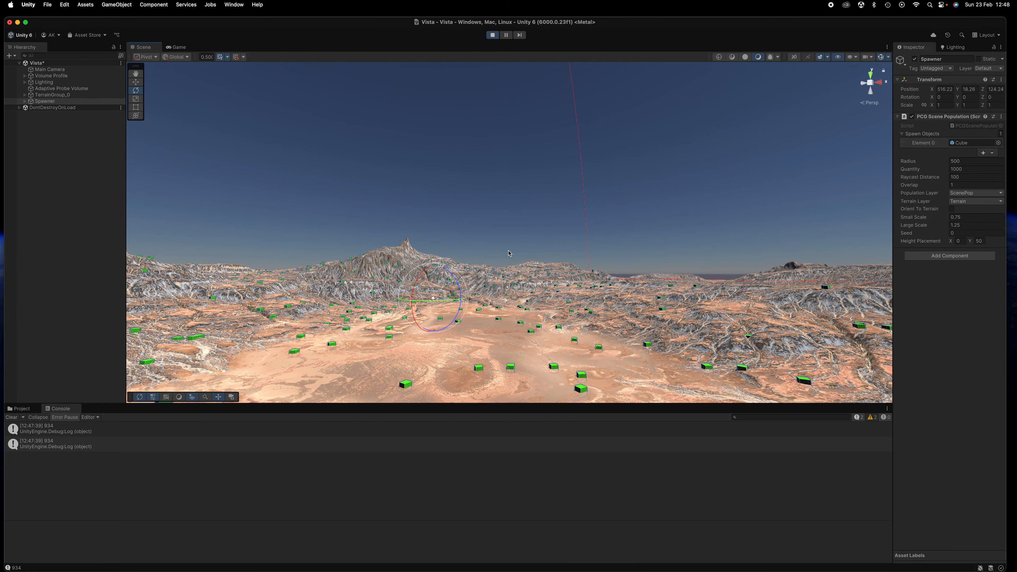
Inspect the green cubes on the sandy flat up close and from higher up, and dismiss the Software Update password request
scroll(557, 319, "up", 2)
middle_click_drag(650, 393, 584, 280)
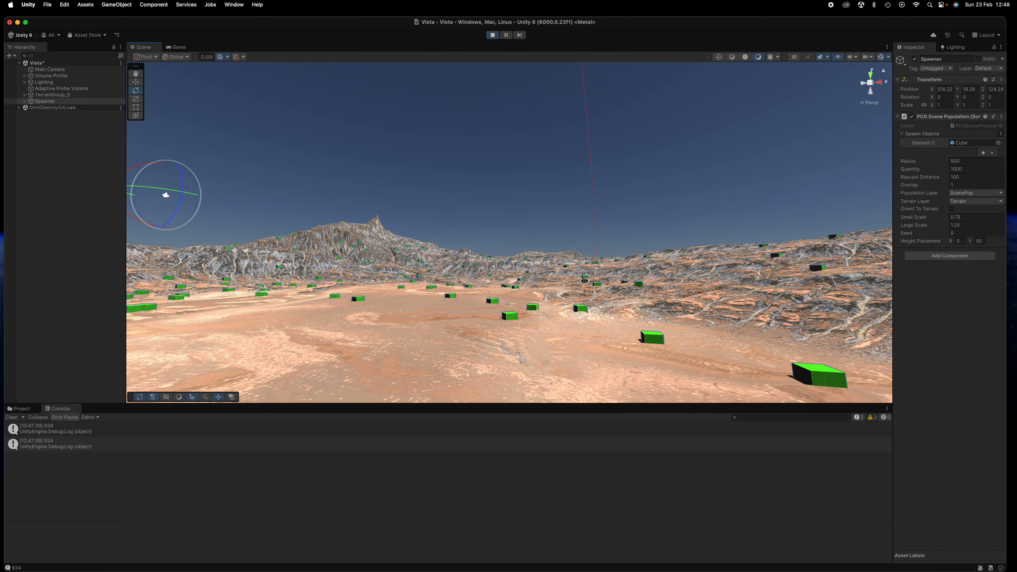
left_click_drag(584, 280, 621, 298, "alt")
scroll(621, 298, "up", 6)
middle_click_drag(543, 279, 587, 200)
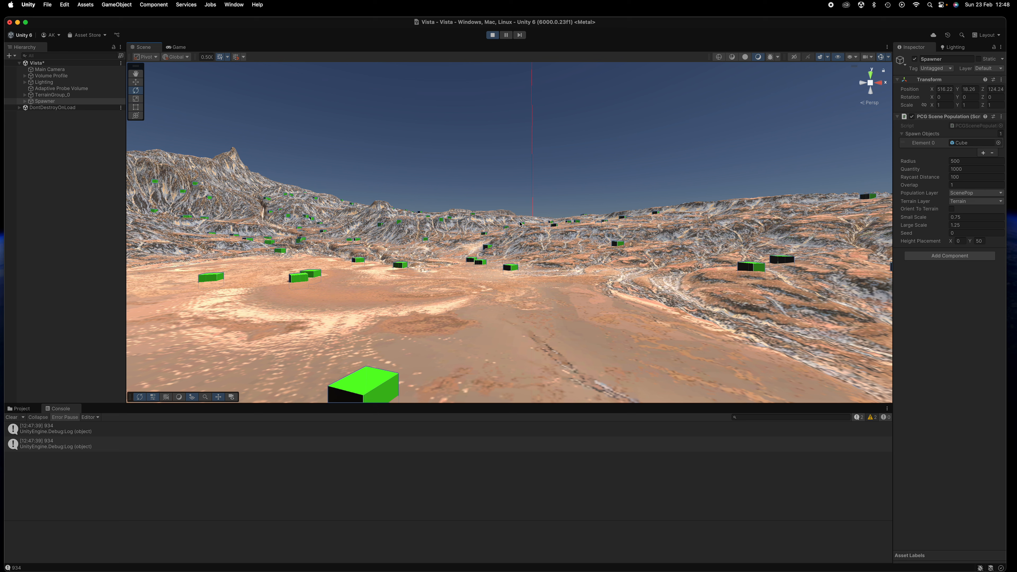
scroll(661, 267, "down", 10)
left_click_drag(591, 235, 519, 194, "alt")
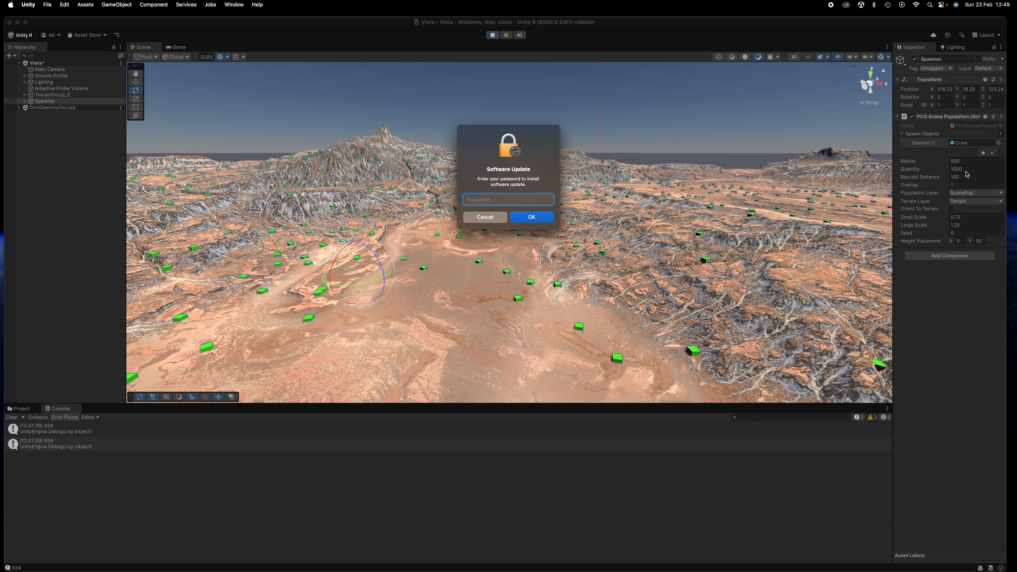
left_click(476, 218)
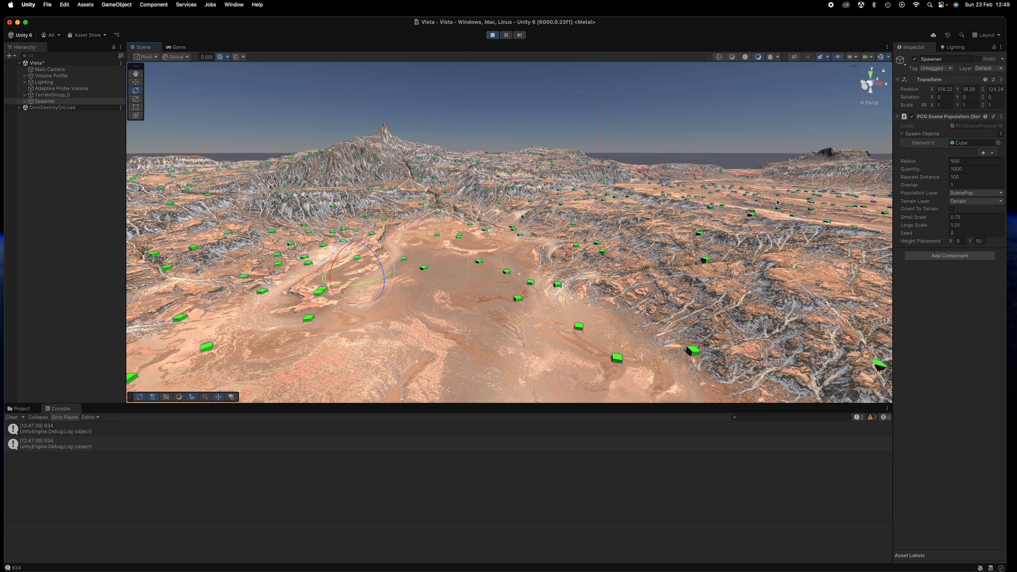
Set the Spawner's Height Placement X to 20 while the scene is running
left_click_drag(697, 280, 657, 226, "alt")
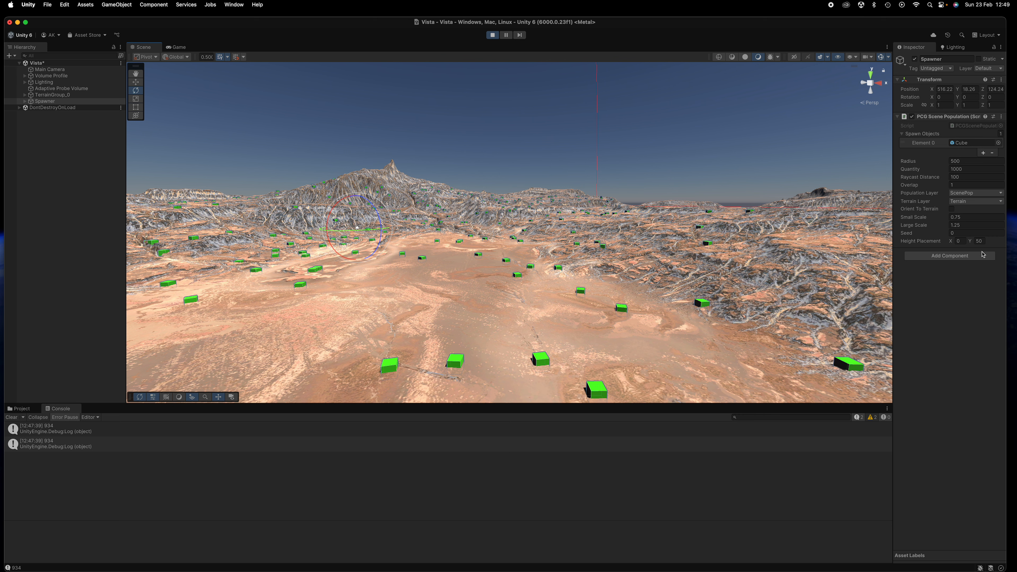
scroll(551, 273, "up", 5)
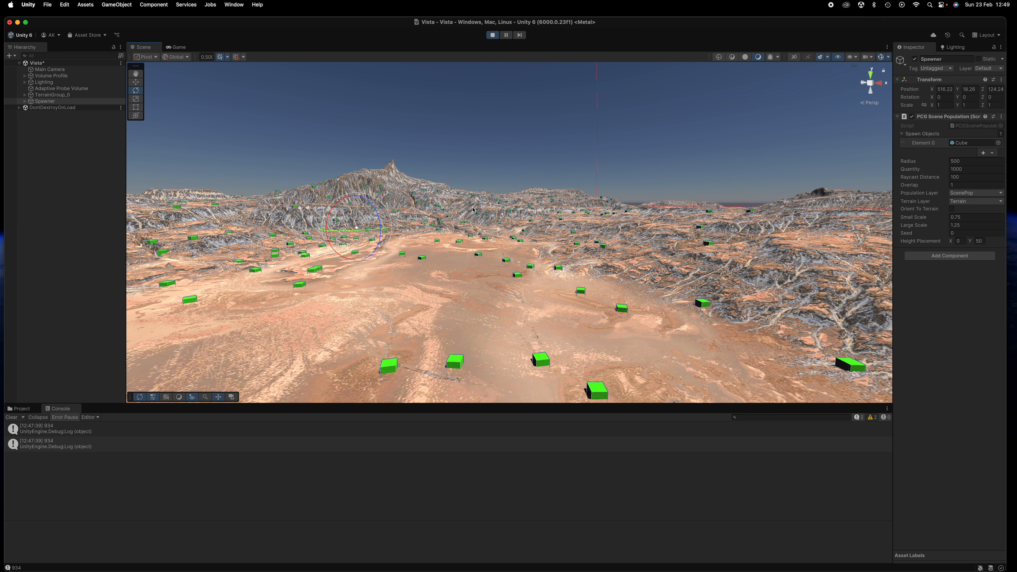
left_click(960, 241)
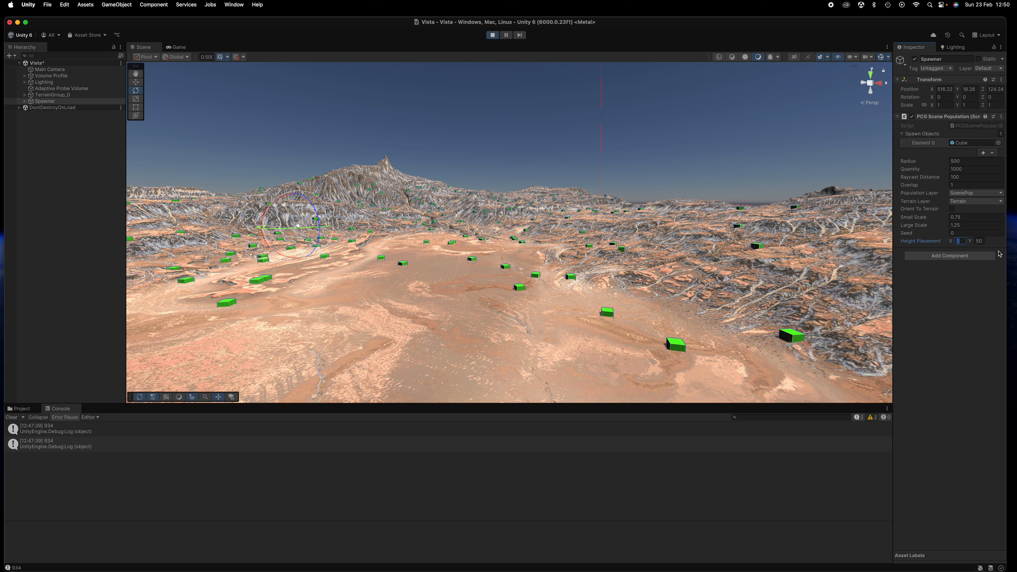
type("20")
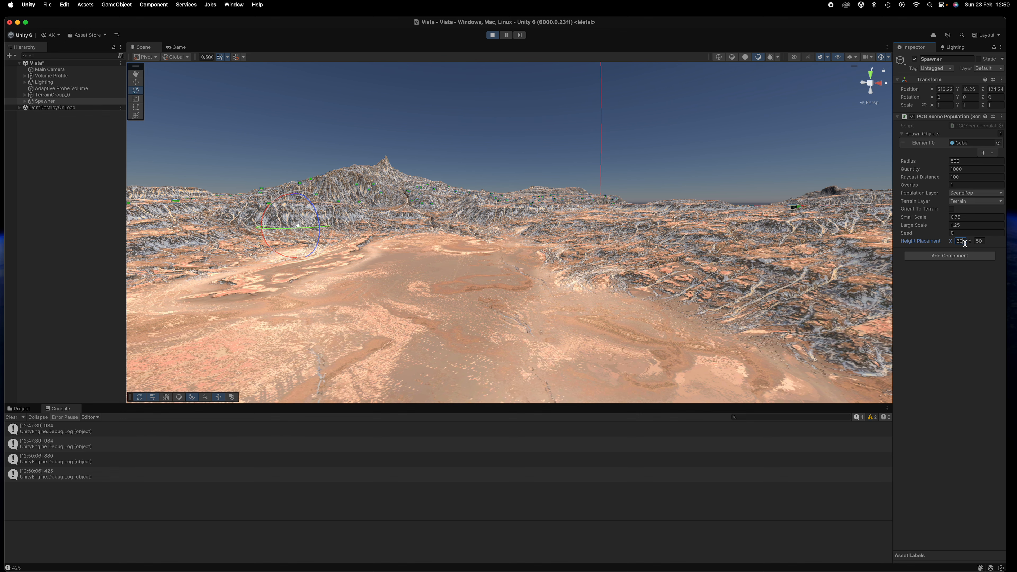
Compare where cubes spawn on the high ridges and on the low plain with the raised minimum height
scroll(520, 218, "up", 10)
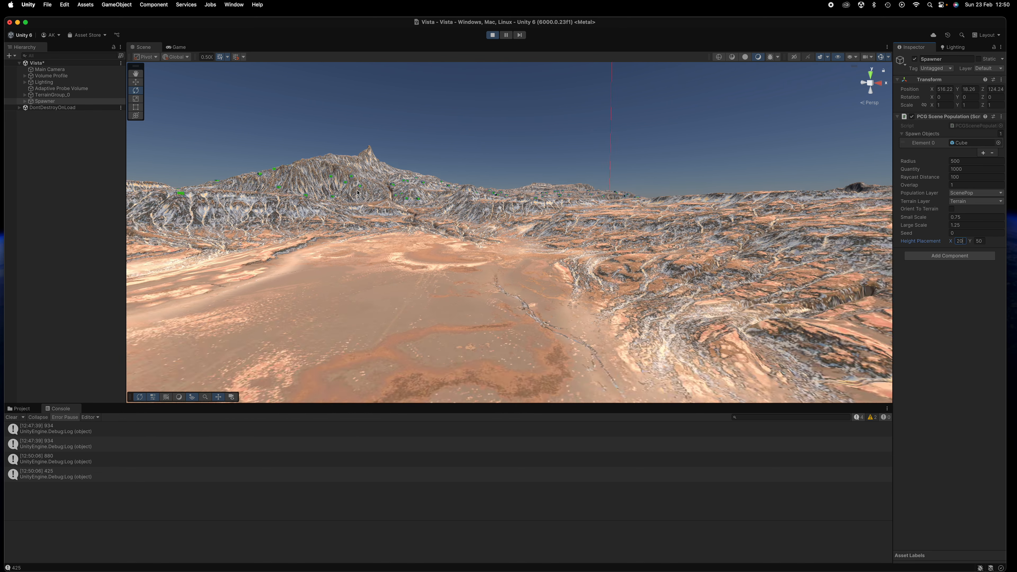
left_click_drag(524, 216, 505, 272, "alt")
scroll(505, 272, "down", 10)
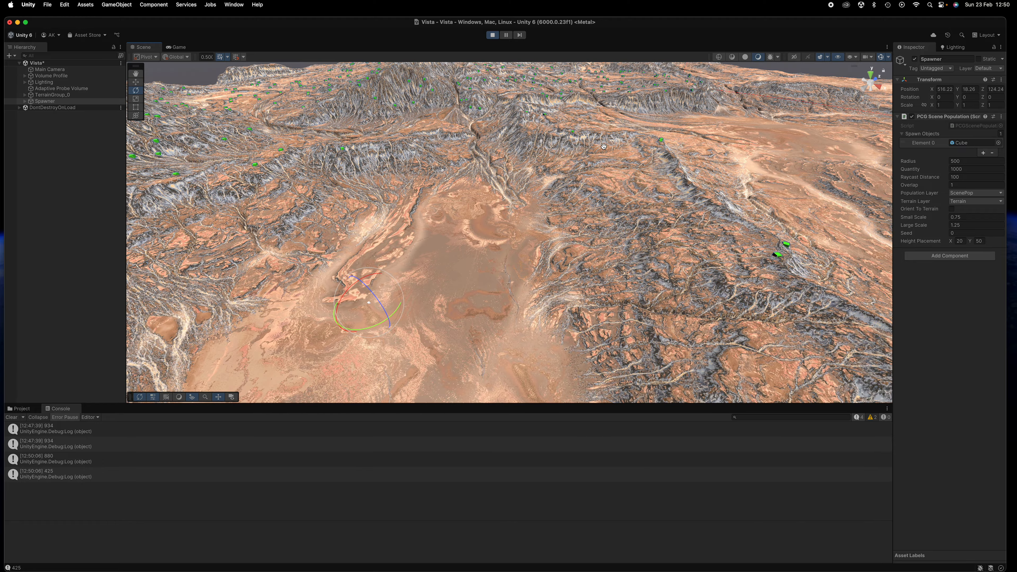
left_click_drag(604, 146, 620, 246, "alt")
middle_click_drag(620, 244, 617, 181)
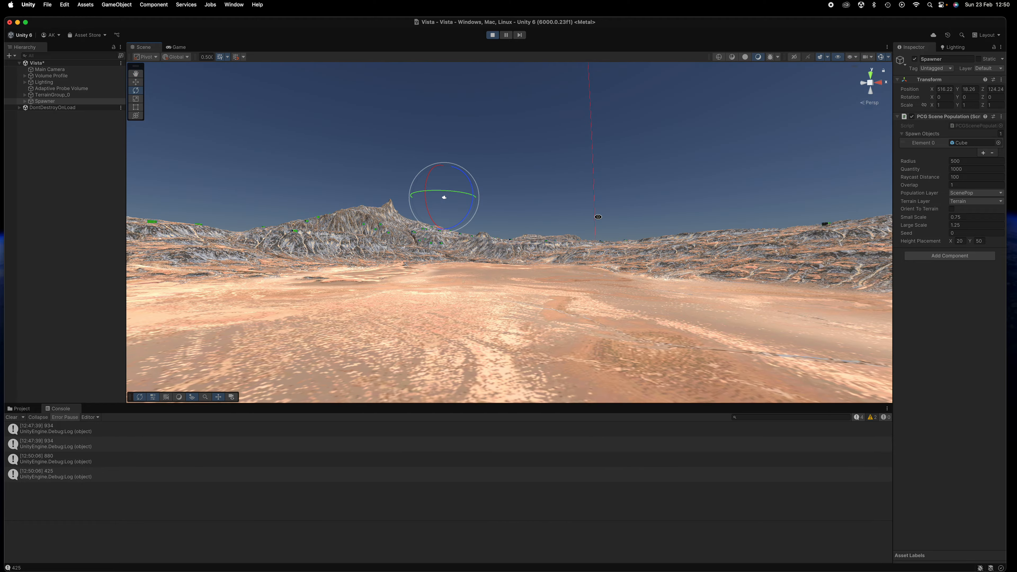
left_click_drag(598, 216, 583, 245, "alt")
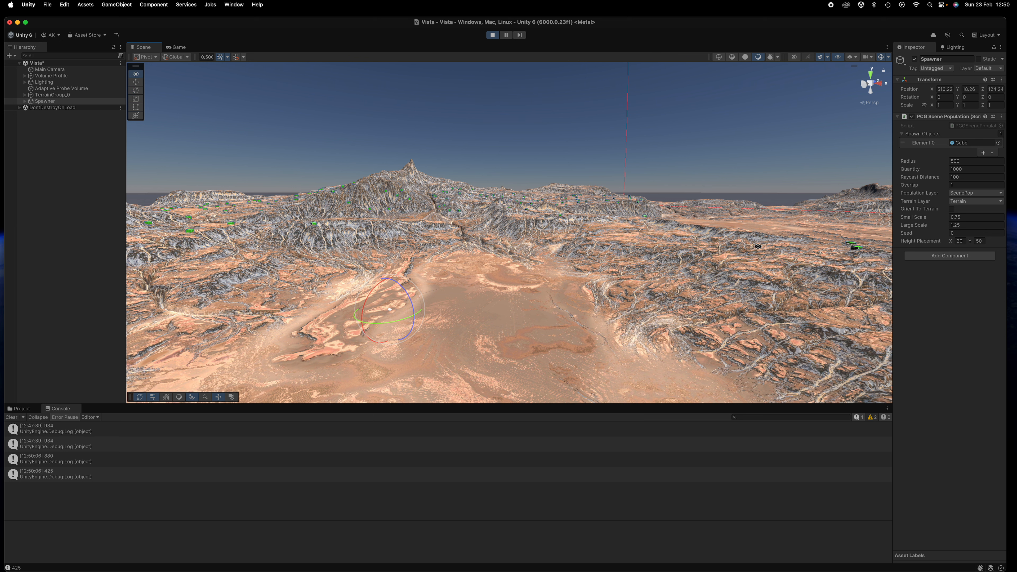
left_click_drag(755, 245, 763, 240, "alt")
Set the Spawner's Height Placement X to 10 while the scene is running
left_click(965, 242)
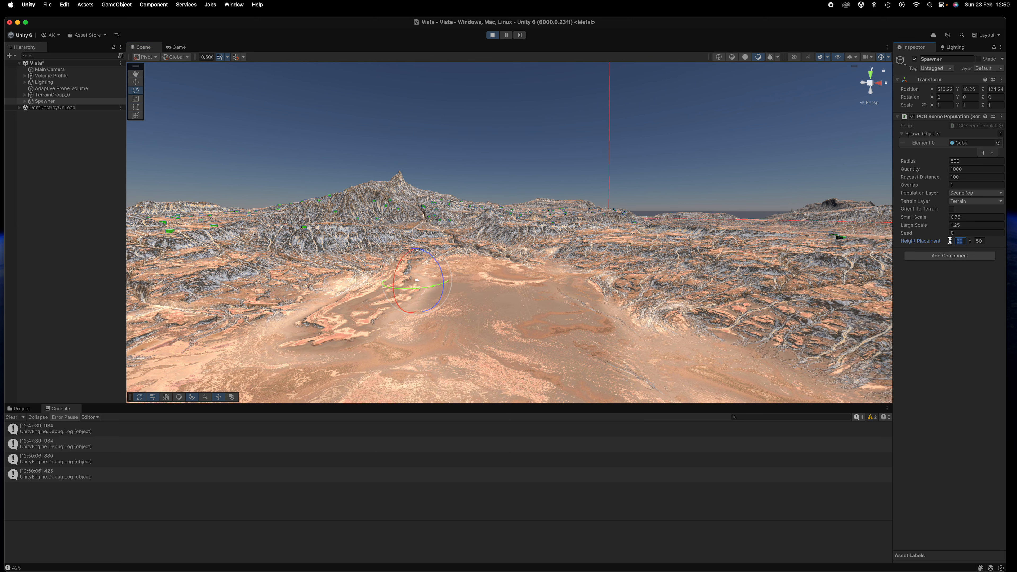
type("1")
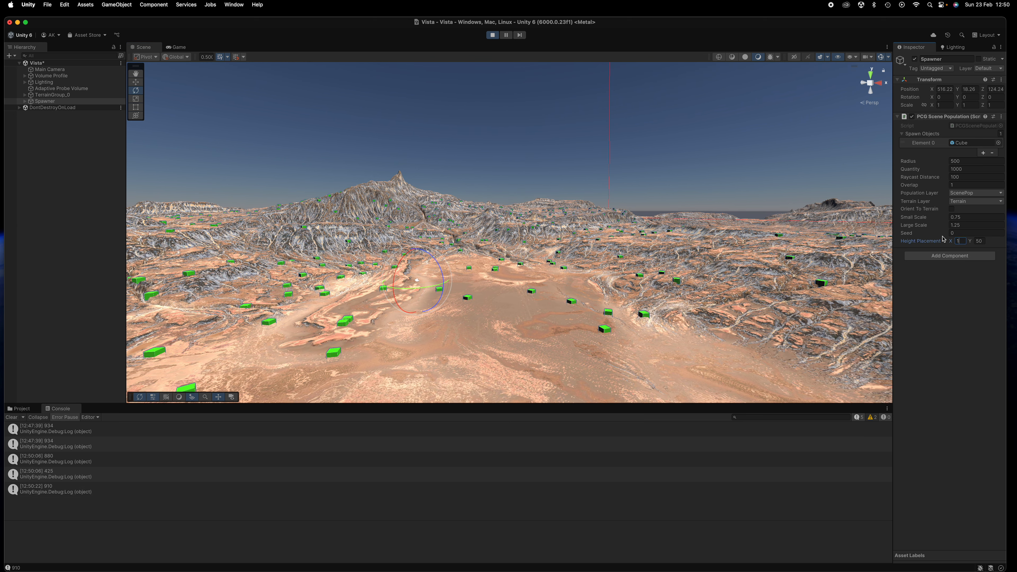
type("0")
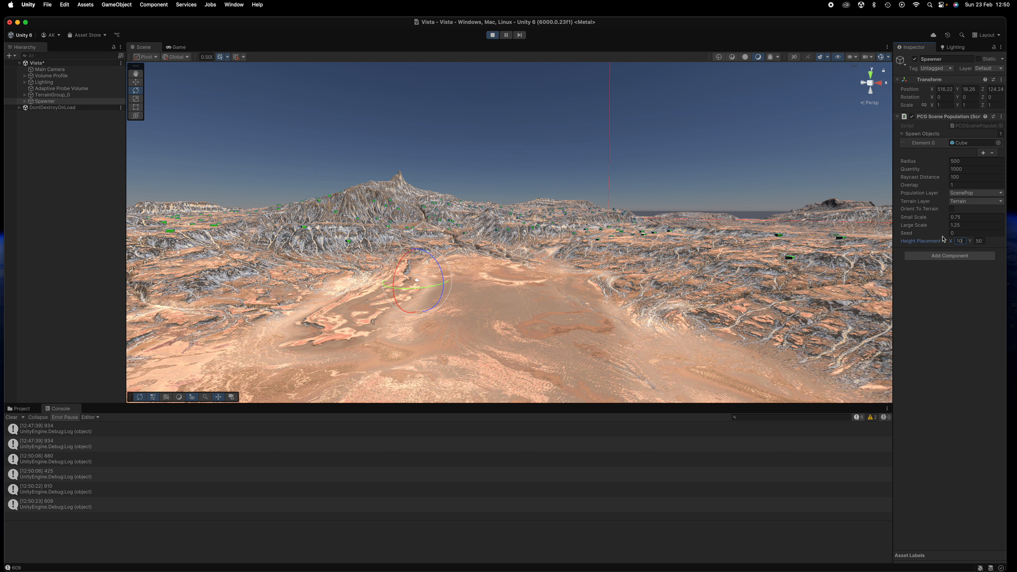
Examine the cubes spawned over the hills and rocky slopes under the adjusted height limit
mouse_move(736, 312)
left_mouse_down("alt")
mouse_move(760, 297)
mouse_move(745, 299)
mouse_move(731, 323)
left_mouse_up("alt")
key("w")
right_click_drag(730, 323, 737, 342)
middle_click_drag(767, 217, 672, 228)
scroll(672, 228, "up", 2)
scroll(671, 228, "up", 3)
left_click_drag(601, 278, 628, 226, "alt")
scroll(629, 284, "down", 8)
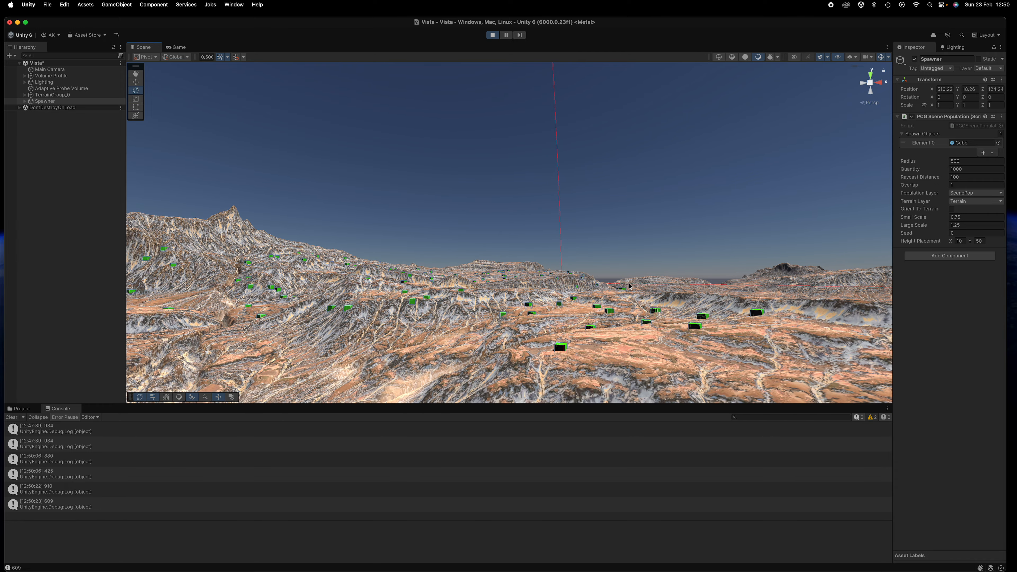
left_click_drag(564, 289, 609, 345, "alt")
scroll(741, 255, "up", 1)
left_click_drag(828, 253, 741, 255, "alt")
middle_click_drag(741, 256, 590, 248)
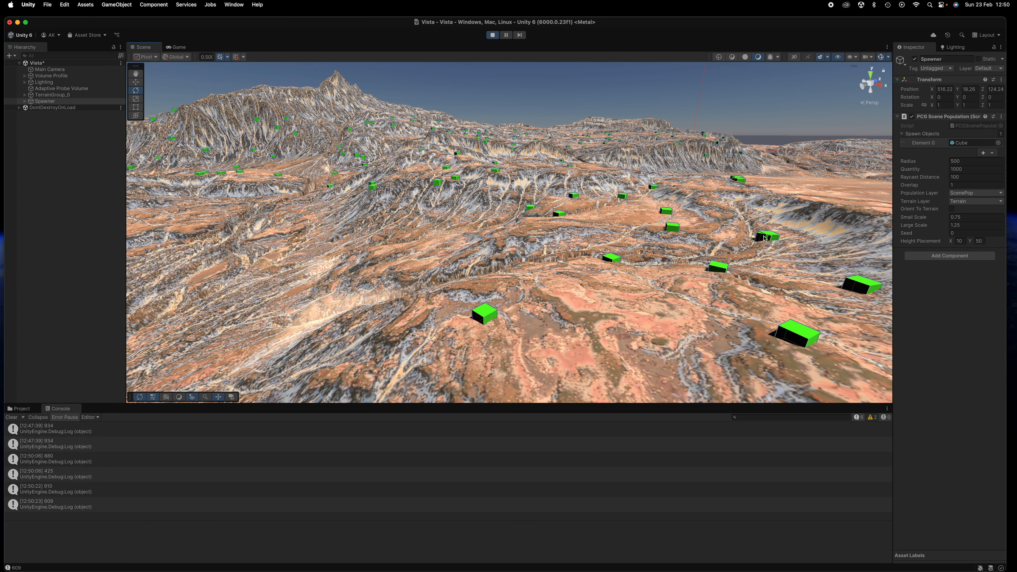
Follow the terrain to the sharp ridge and inspect the spacing and placement of the nearby cubes
left_click(954, 183)
key("Return")
scroll(758, 248, "down", 3)
middle_click_drag(700, 213, 622, 201)
middle_click_drag(676, 231, 546, 221)
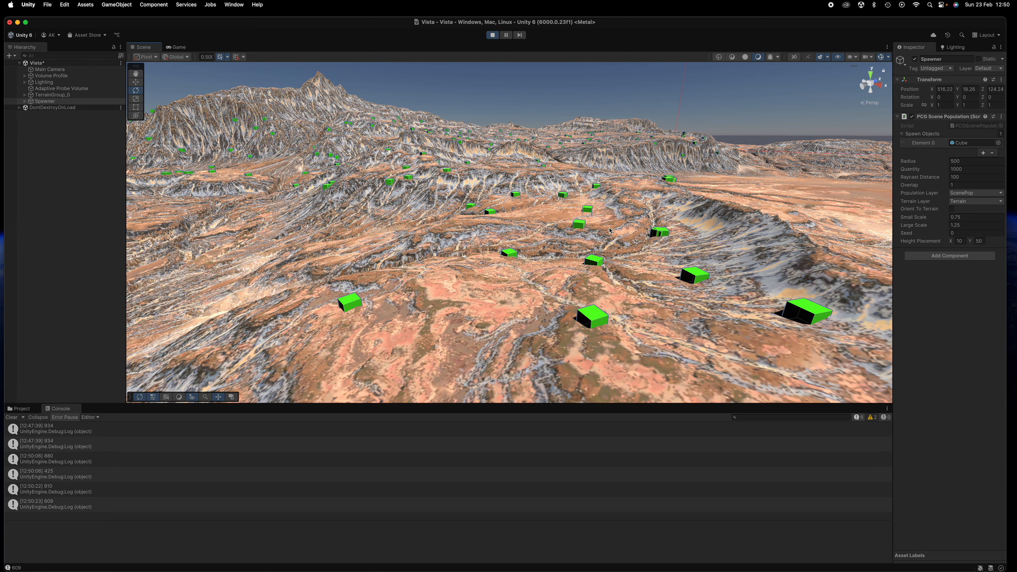
middle_click_drag(664, 257, 604, 250)
middle_click_drag(680, 276, 452, 273)
middle_click_drag(648, 328, 548, 299)
right_click_drag(642, 250, 626, 227)
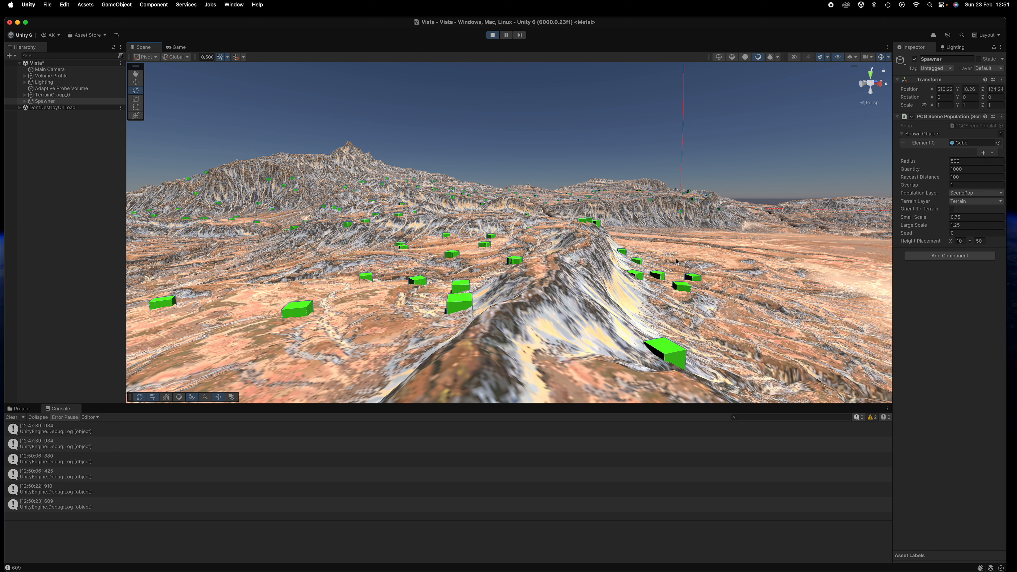
Exit play mode and set the Spawner's Height Placement X to 10 and Overlap to 2
key("super+p")
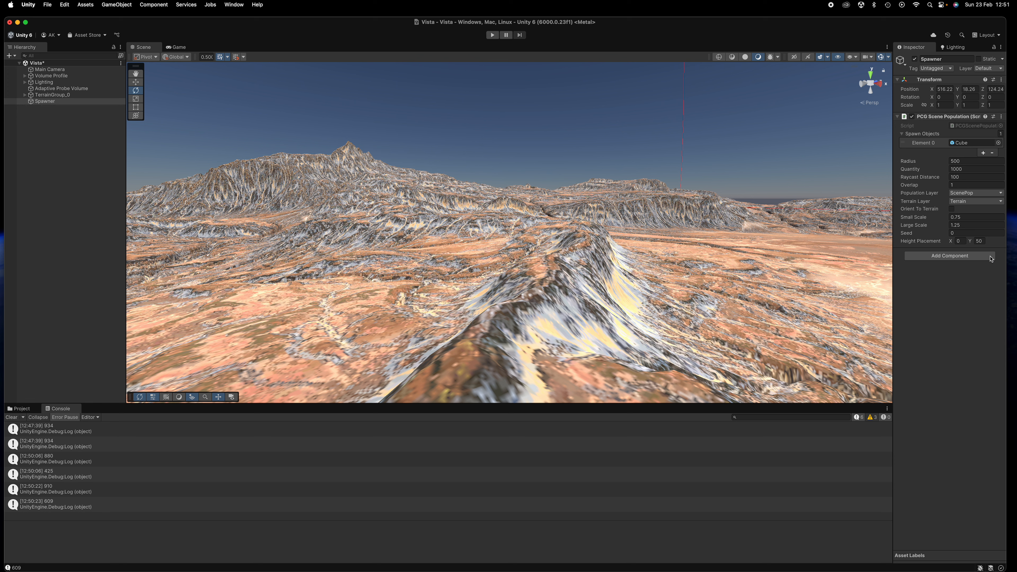
left_click(959, 241)
type("10")
left_click(958, 185)
Enable Orient To Terrain on the Spawner and set its Large Scale to 2.5
left_click_drag(319, 129, 391, 143, "alt")
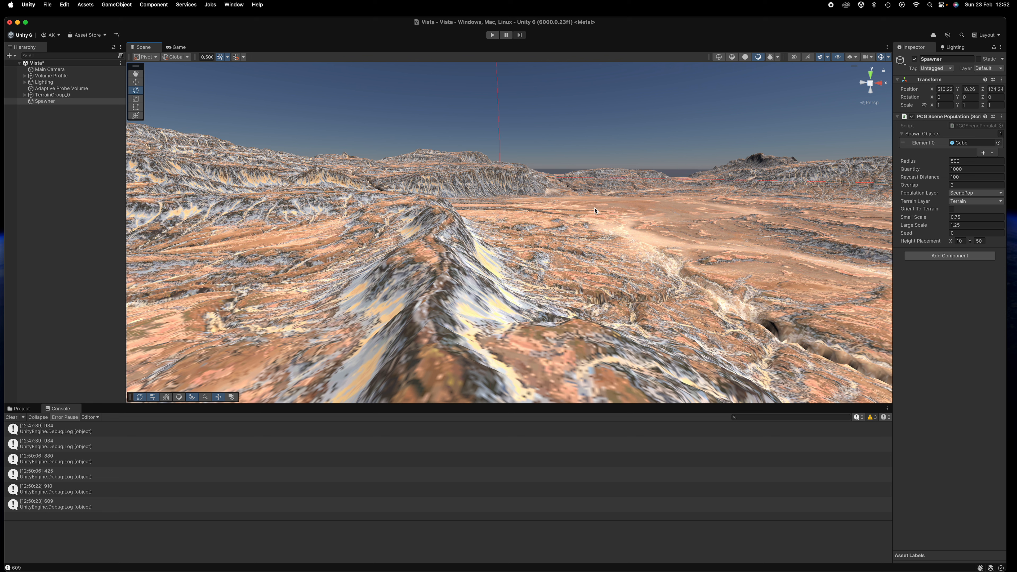
left_click(952, 210)
left_click(967, 225)
type("2.")
Run the scene and inspect the cubes along the sharp ridge in the scene view
left_click(492, 35)
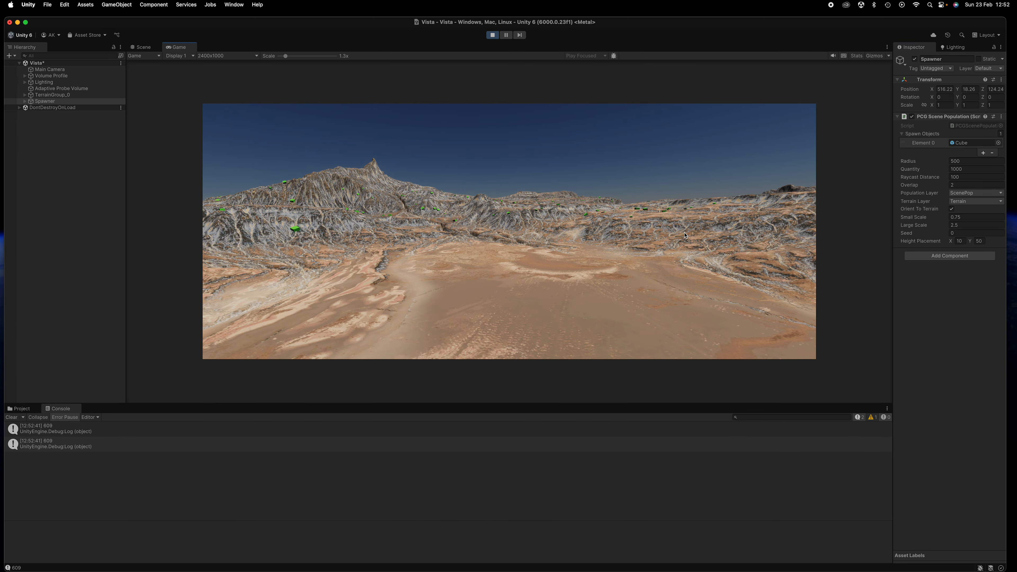
left_click(142, 47)
right_click_drag(507, 256, 453, 235)
right_click_drag(448, 282, 469, 288)
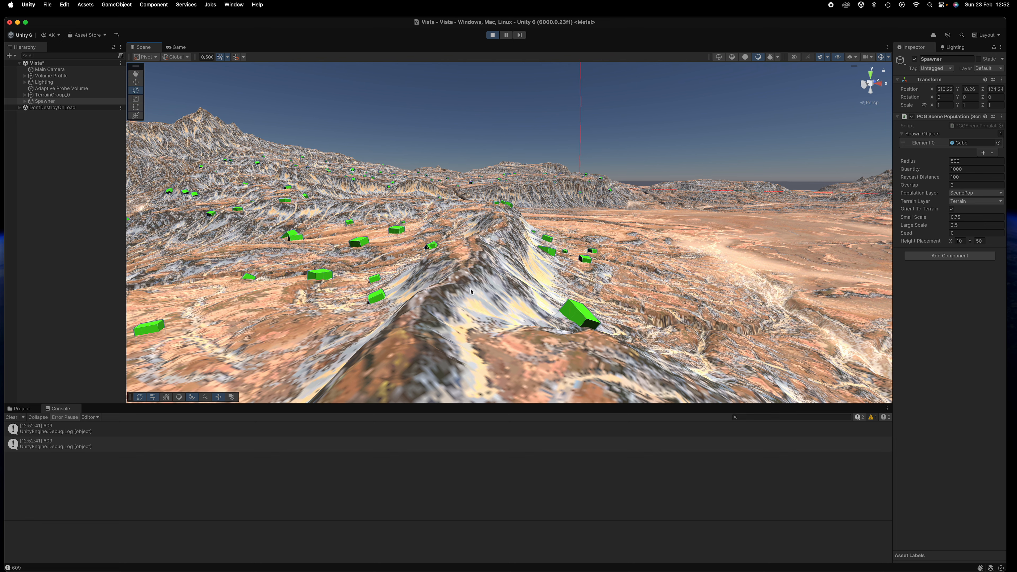
middle_click_drag(569, 314, 579, 301)
left_click_drag(579, 302, 523, 352, "alt")
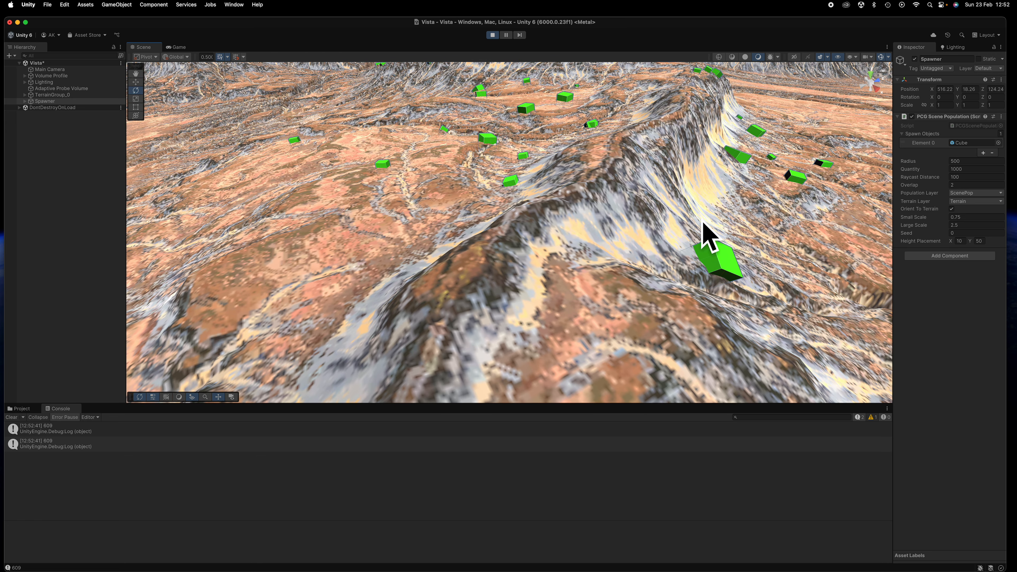
Examine the cubes' orientation and size variation across the slopes in the scene view, and check the game camera's view
scroll(693, 237, "down", 5)
left_click_drag(495, 192, 580, 209, "alt")
middle_click_drag(443, 217, 525, 225)
mouse_move(524, 226)
left_mouse_down("alt")
mouse_move(695, 186)
mouse_move(649, 208)
mouse_move(531, 212)
left_mouse_up("alt")
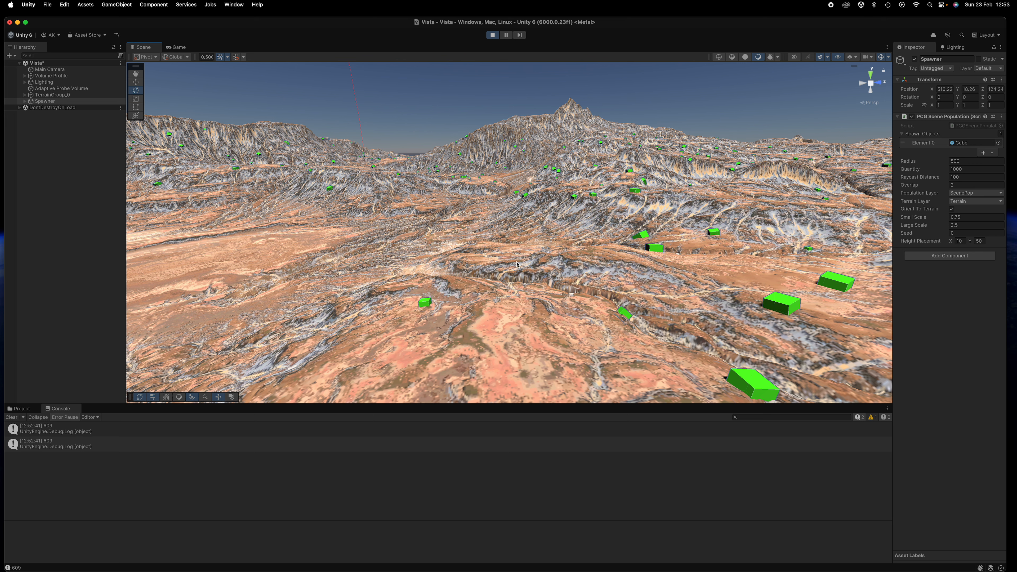
left_click_drag(493, 273, 151, 160, "alt")
middle_click_drag(446, 196, 559, 148)
middle_click_drag(462, 311, 600, 264)
left_click_drag(609, 261, 540, 260, "alt")
left_click(177, 47)
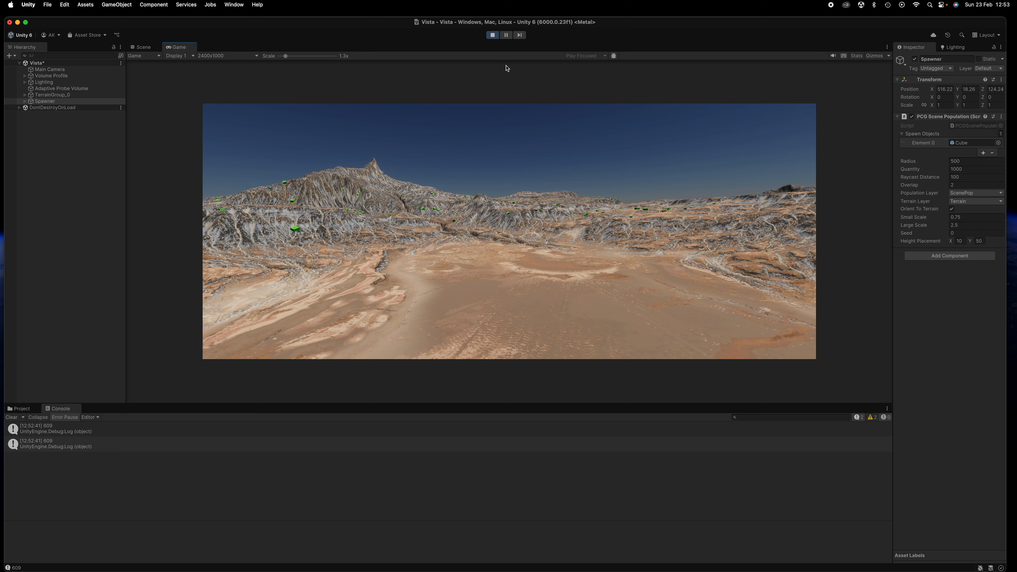
Stop the scene and open the Prefabs folder inside TerrainSampleAssets
left_click(491, 36)
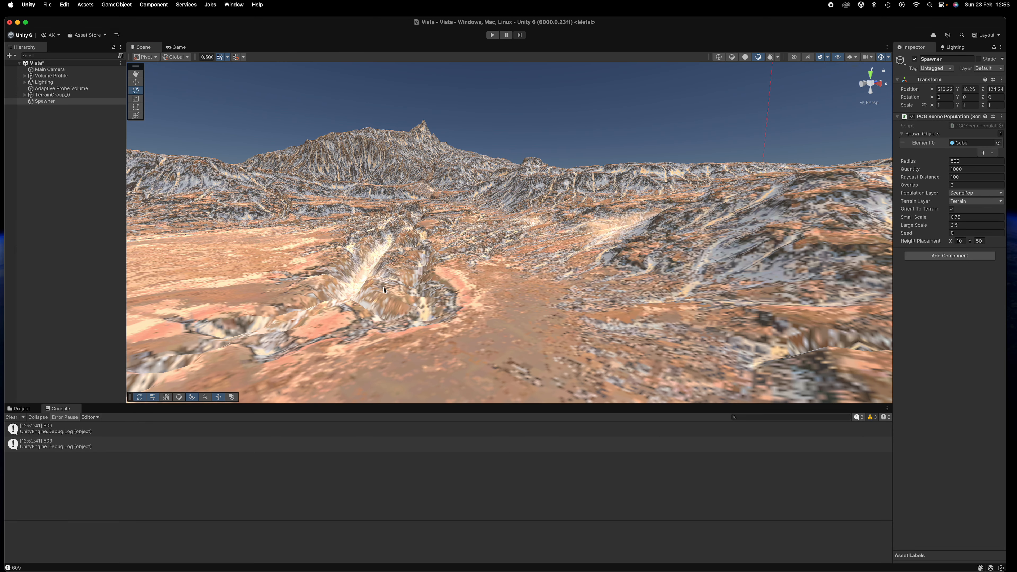
left_click(22, 408)
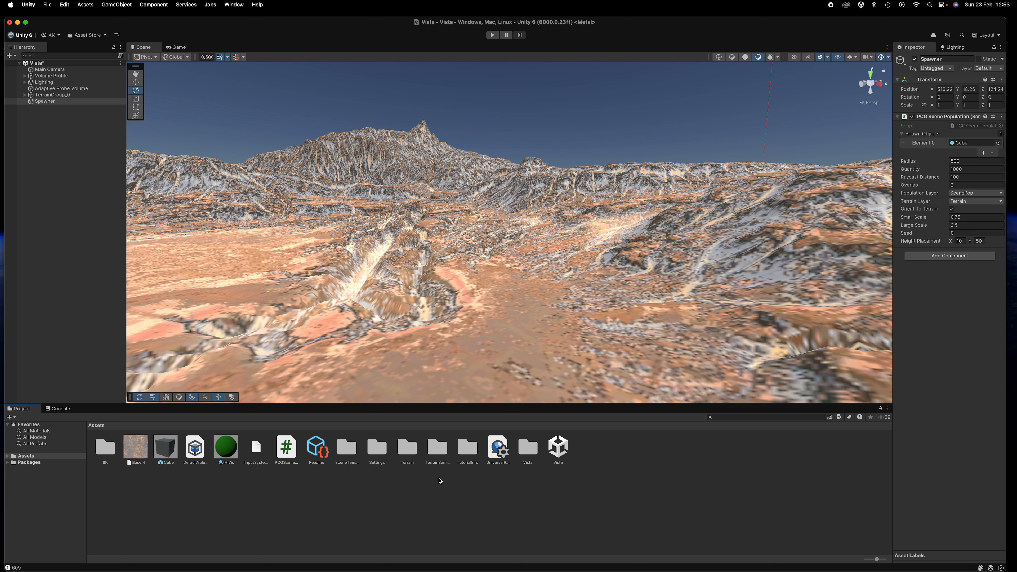
double_click(437, 447)
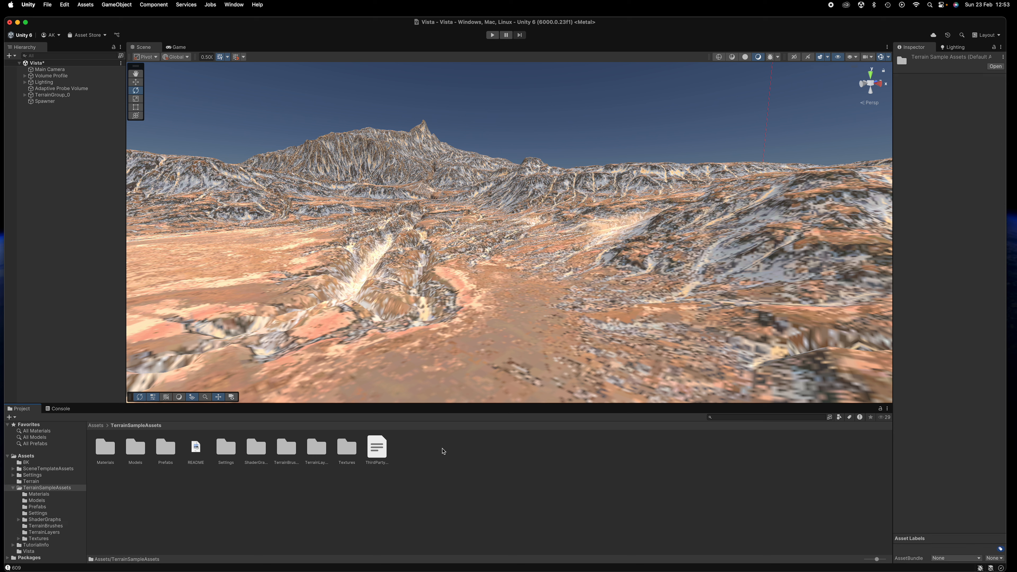
double_click(171, 450)
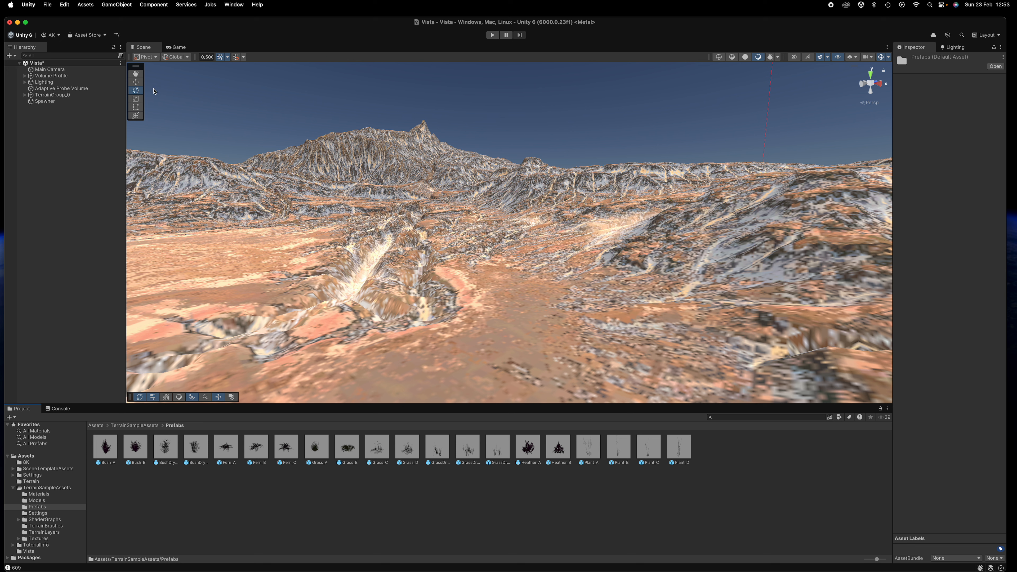
Replace the Cube in the Spawner's Spawn Objects list with Fern_C and add five more entries
left_click(47, 101)
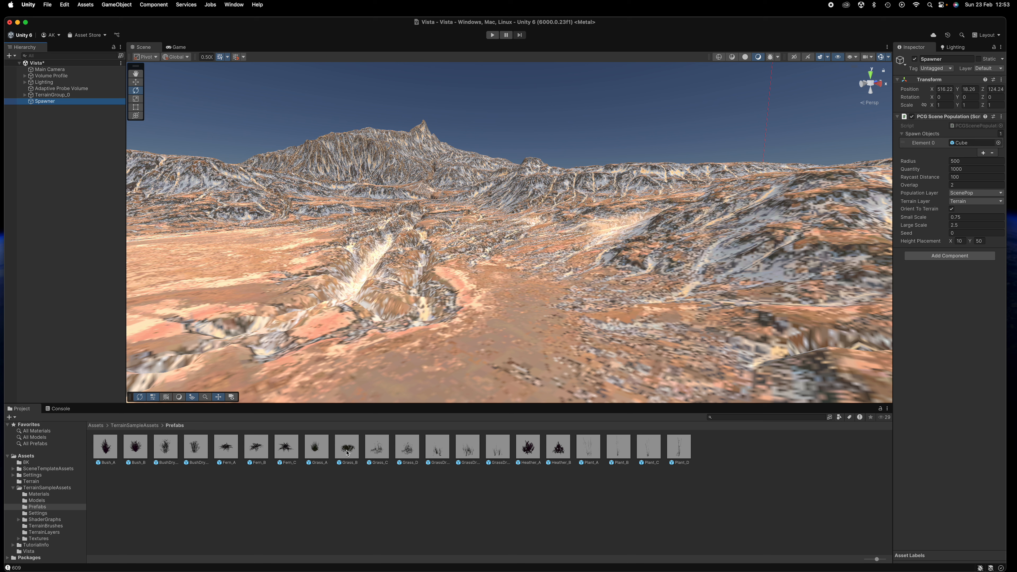
left_click_drag(286, 446, 968, 143)
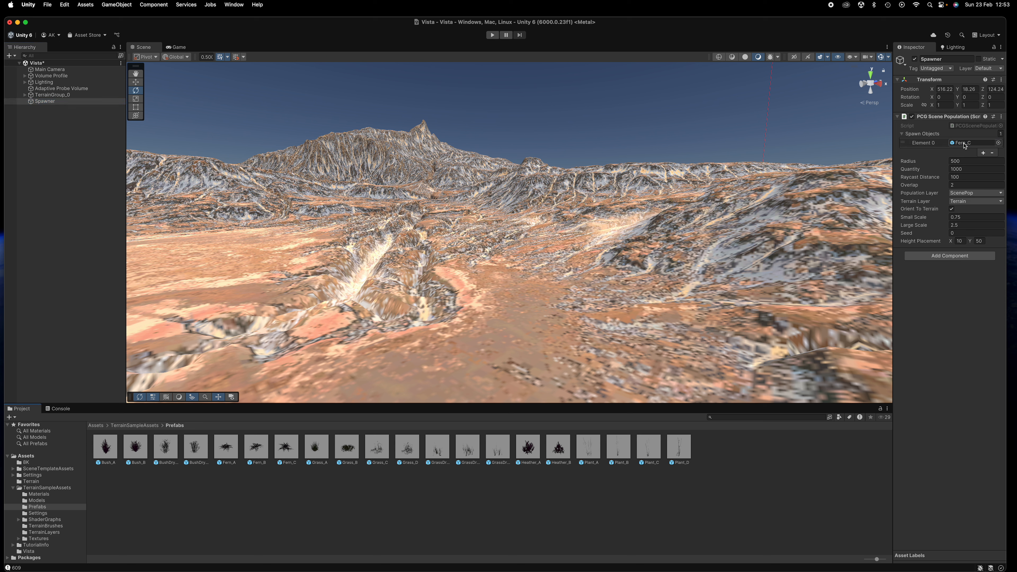
left_click(984, 153)
left_click(984, 163)
left_click(984, 172)
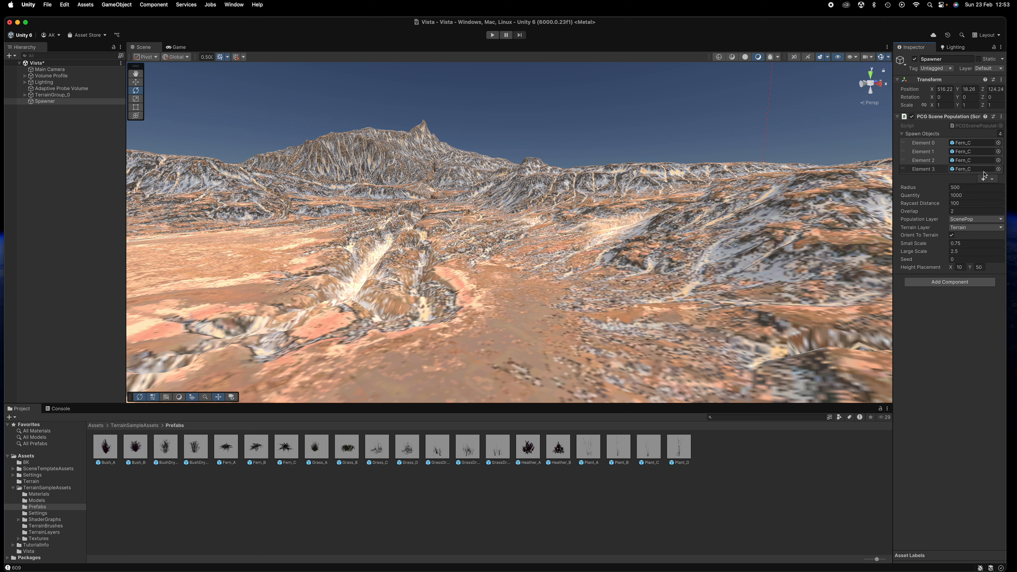
left_click(984, 179)
left_click(984, 188)
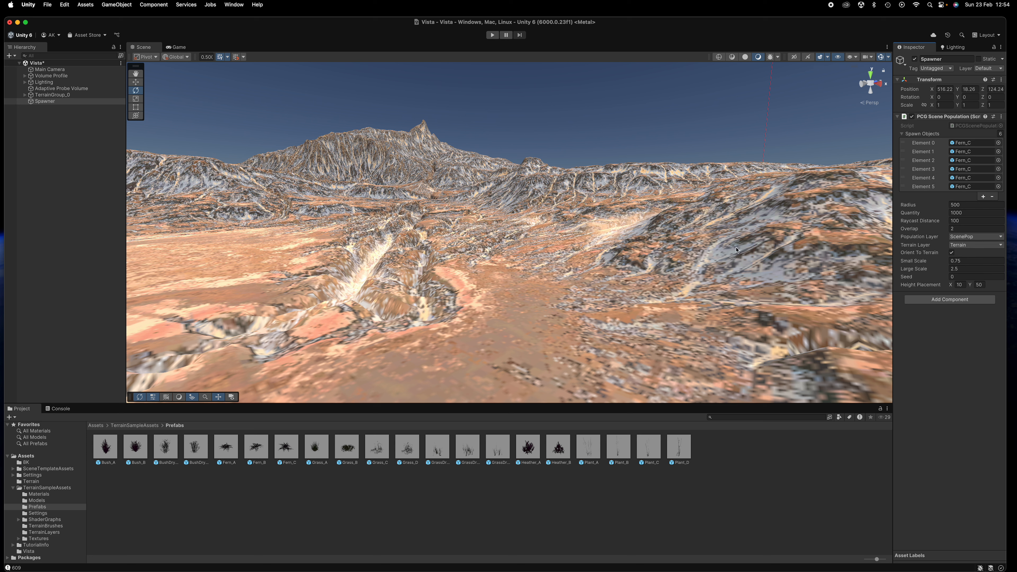
Assign Bush_A, Bush_B, BushDry_A, BushDry_B, Fern_A and Fern_B to Spawn Objects Elements 0 to 5 and add a seventh entry
left_click_drag(106, 447, 979, 146)
left_click_drag(136, 447, 972, 151)
left_click_drag(165, 446, 966, 161)
left_click_drag(199, 454, 969, 173)
left_click_drag(226, 448, 971, 177)
left_click_drag(259, 448, 972, 187)
left_click(983, 197)
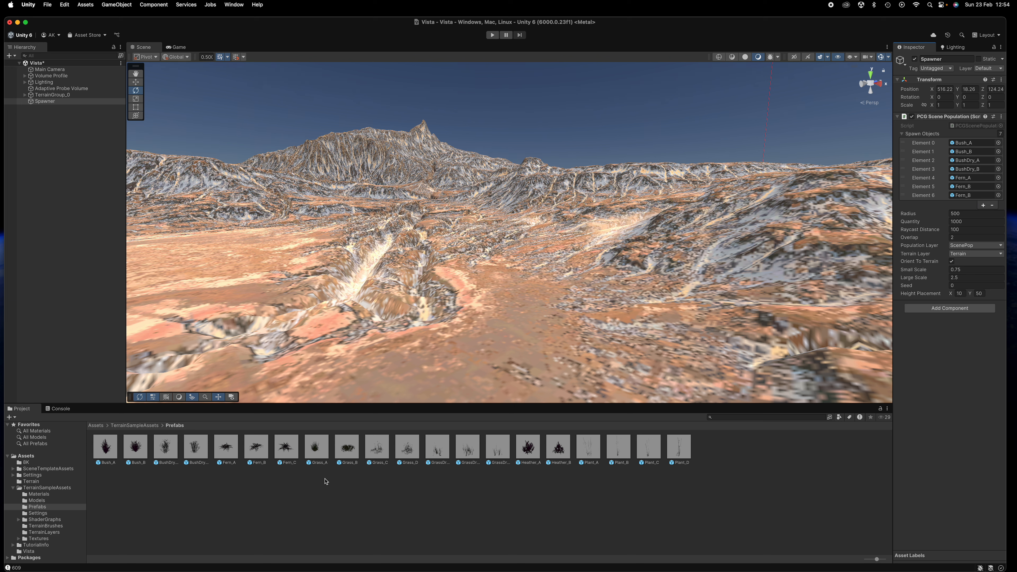
Assign Fern_C to the Spawner's Spawn Objects Element 6 and add an eighth entry
left_click_drag(287, 452, 975, 196)
left_click(983, 205)
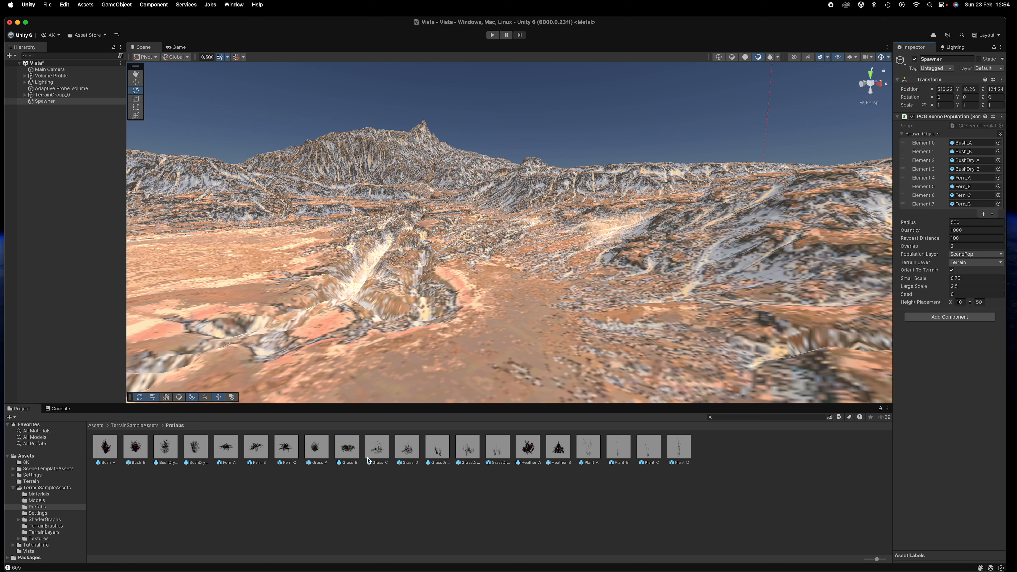
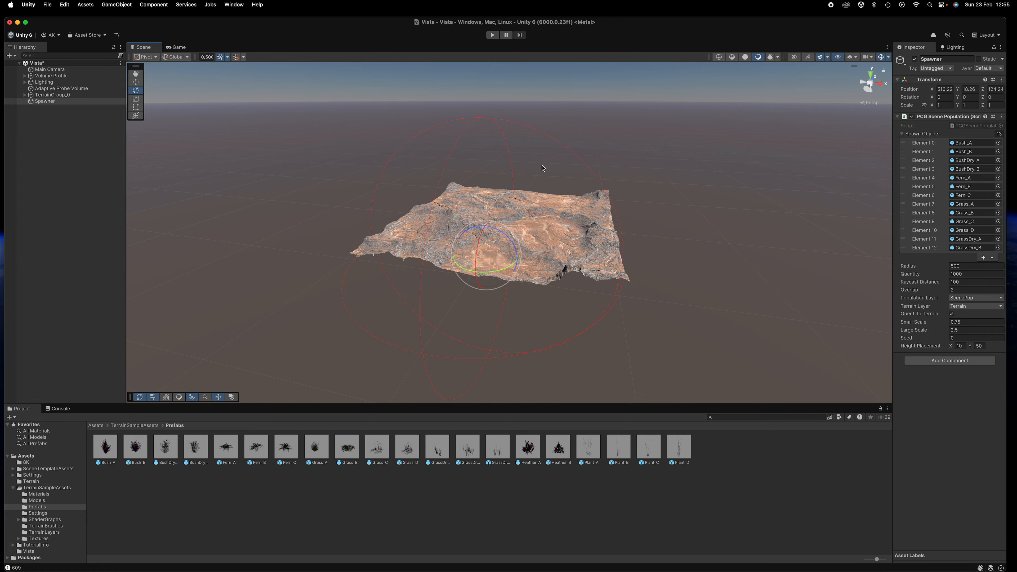
Set the Radius of the Spawner's PCG Scene Population component to 100
left_click_drag(597, 163, 491, 204, "alt")
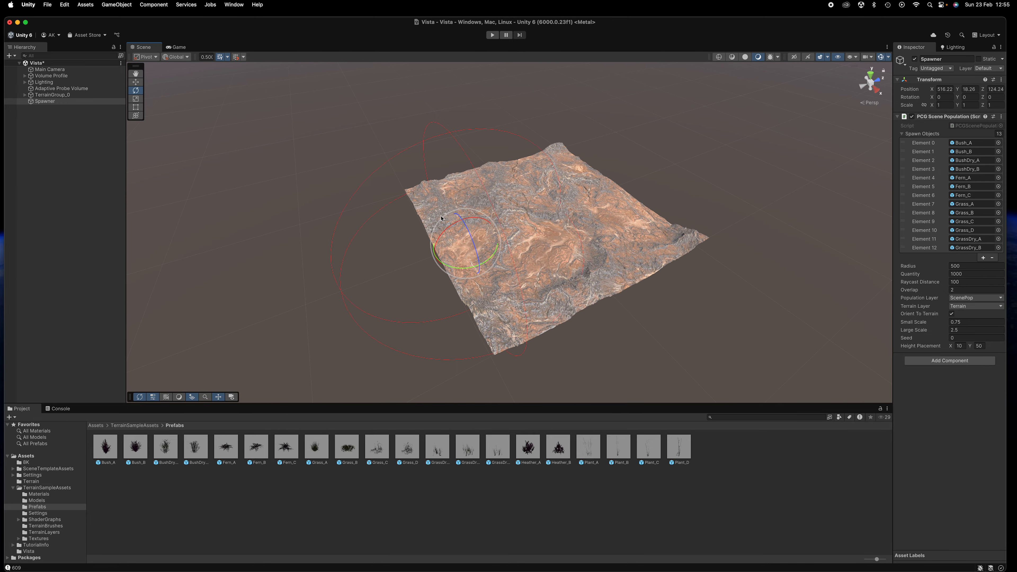
scroll(437, 250, "up", 10)
left_click_drag(433, 257, 572, 236, "alt")
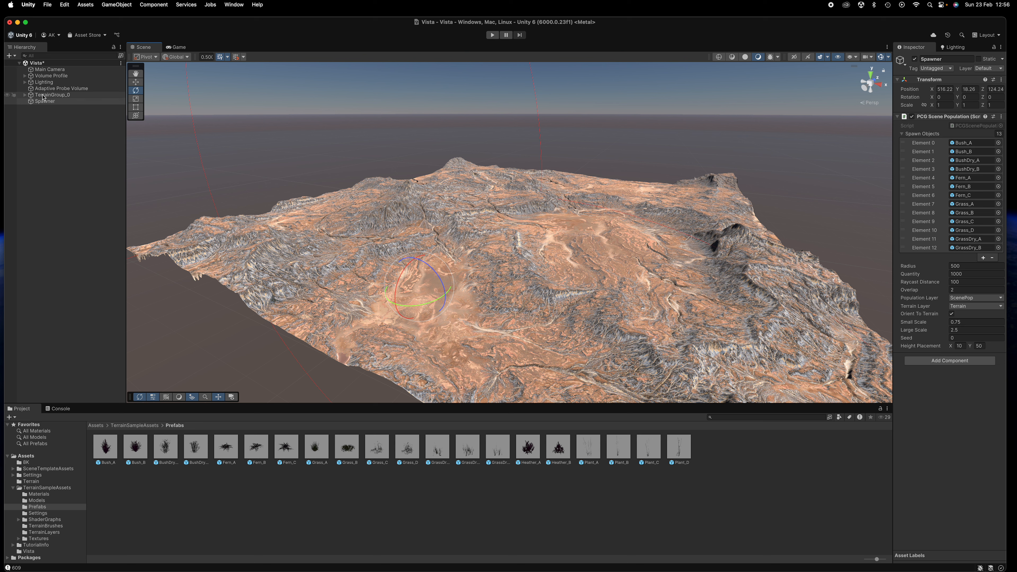
left_click(50, 102)
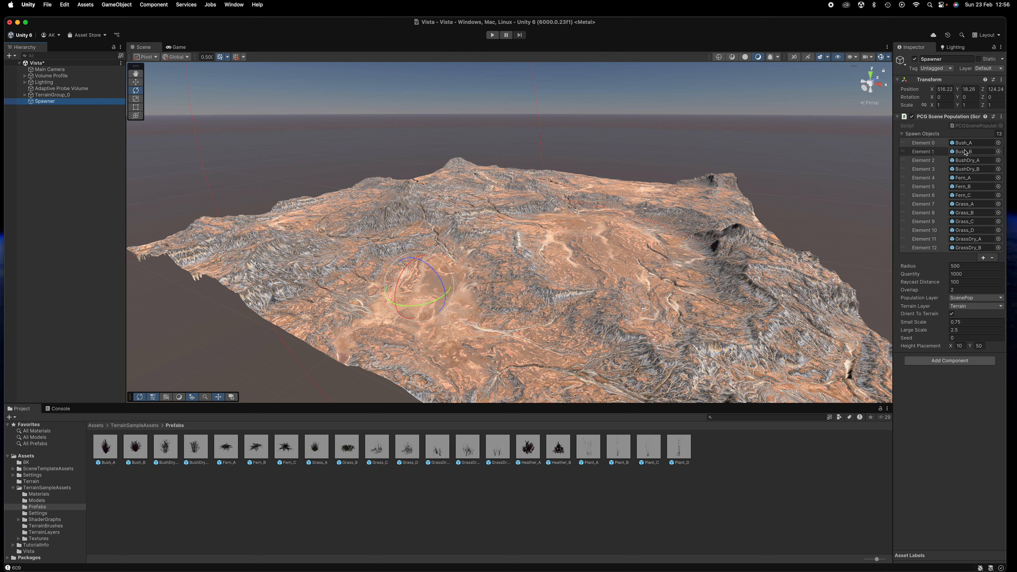
left_click(960, 267)
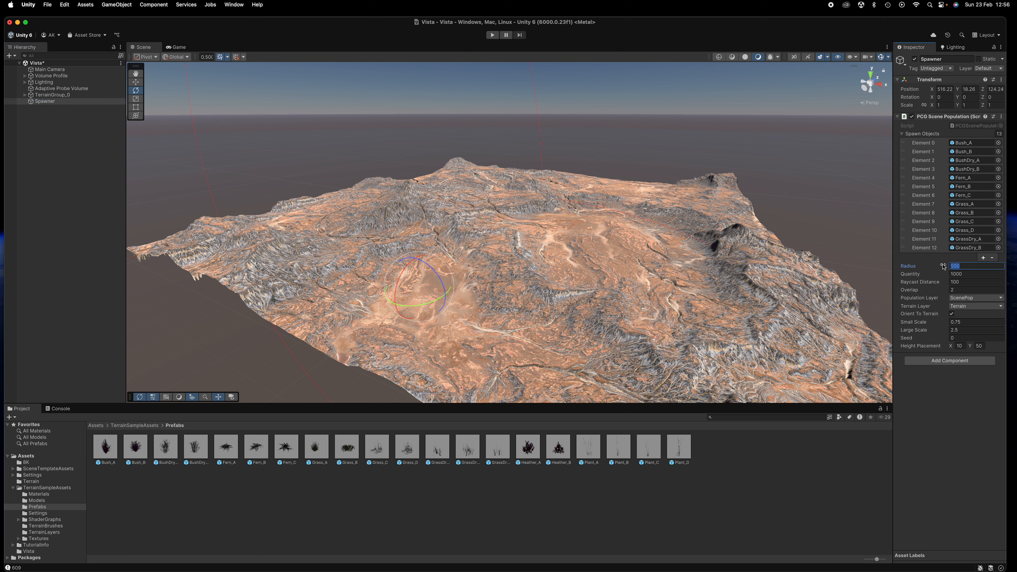
type("10")
Move the Spawner across the terrain to about X 515 and Z 288, keeping its height
type("w")
left_click_drag(447, 296, 490, 305)
left_click_drag(468, 301, 516, 308, "alt")
left_click_drag(476, 276, 516, 247)
left_click_drag(481, 298, 613, 269, "alt")
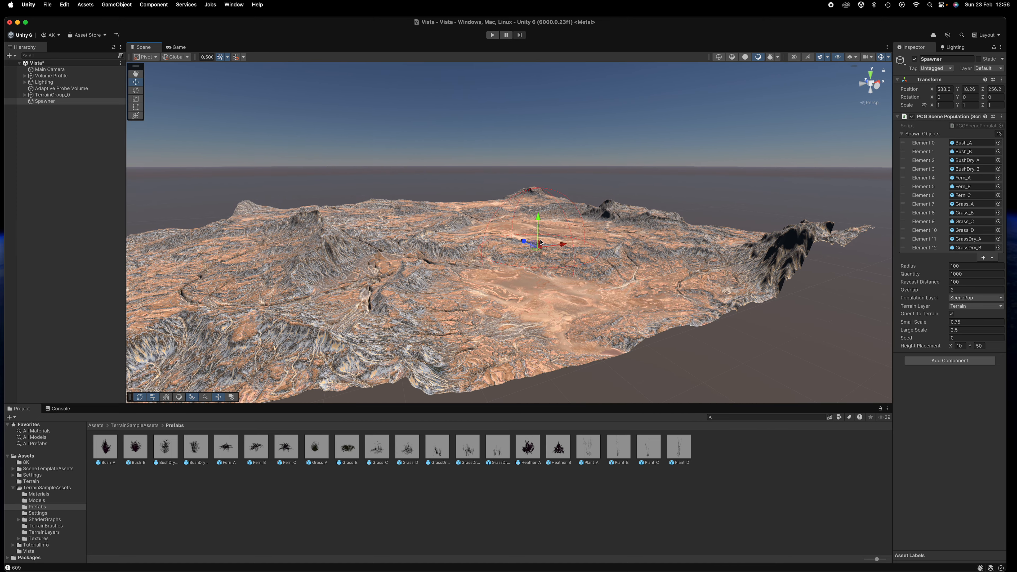
left_click_drag(537, 249, 594, 180)
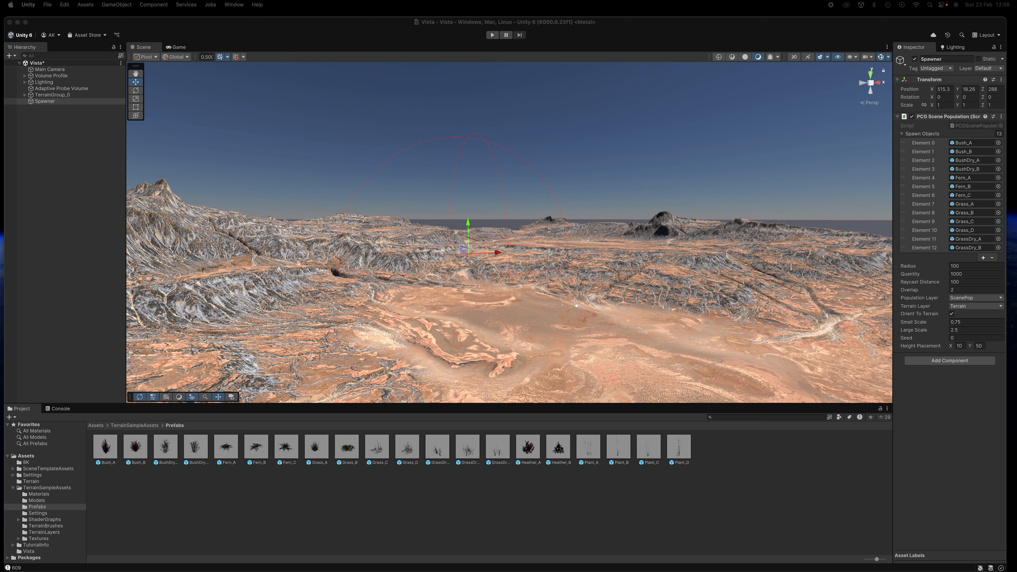
Switch to Visual Studio and review PCGScenePopulation.cs, from the Populate method to the gizmo colour and sphere lines in OnDrawGizmos
left_click_drag(1016, 3, 599, 18)
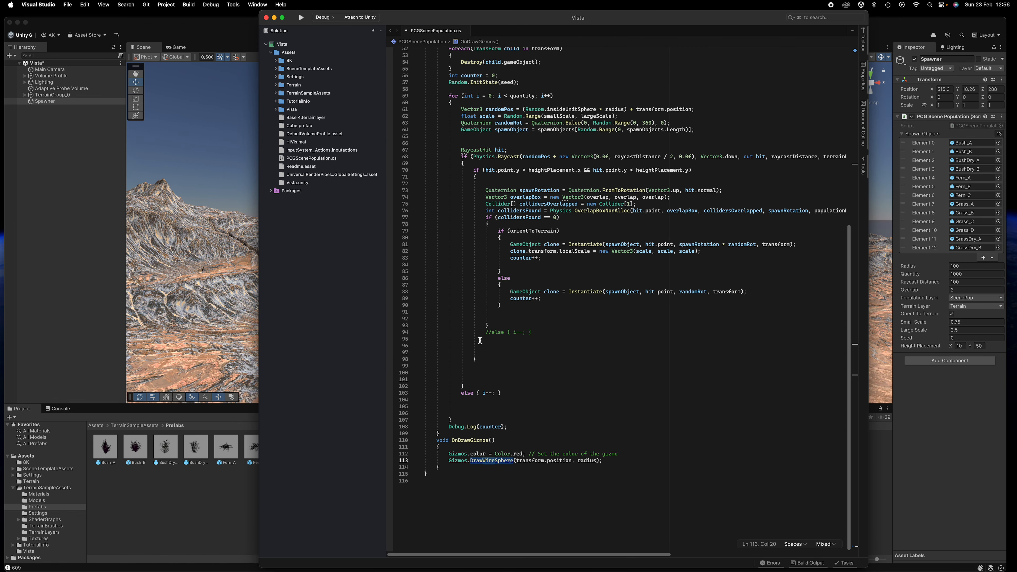
scroll(493, 298, "up", 10)
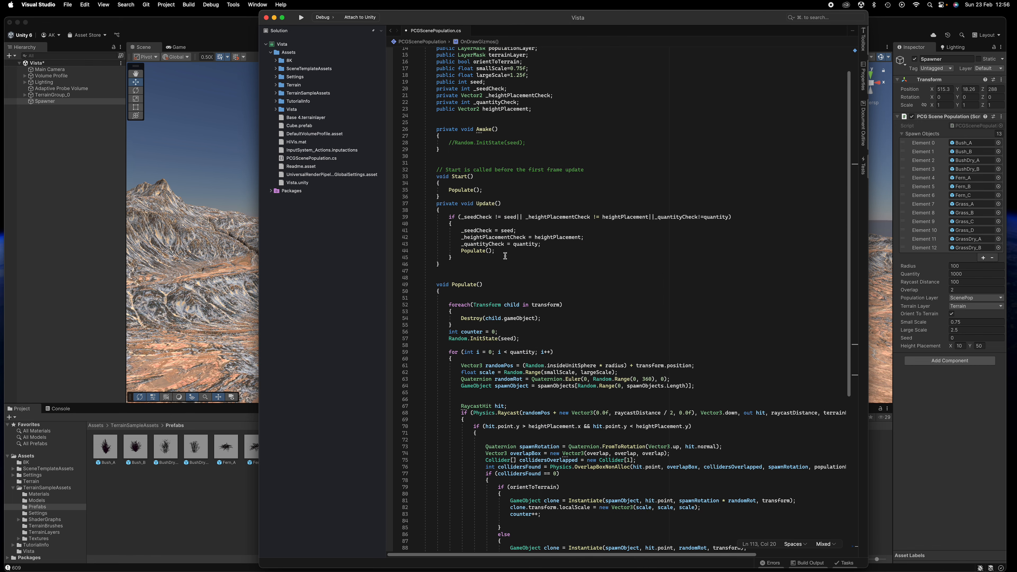
scroll(553, 240, "down", 14)
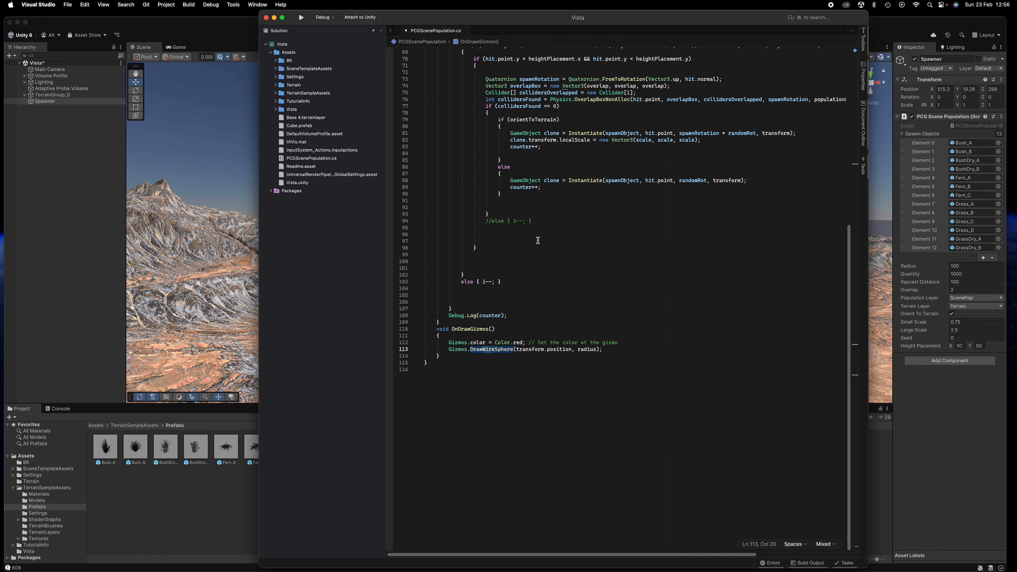
scroll(570, 294, "up", 4)
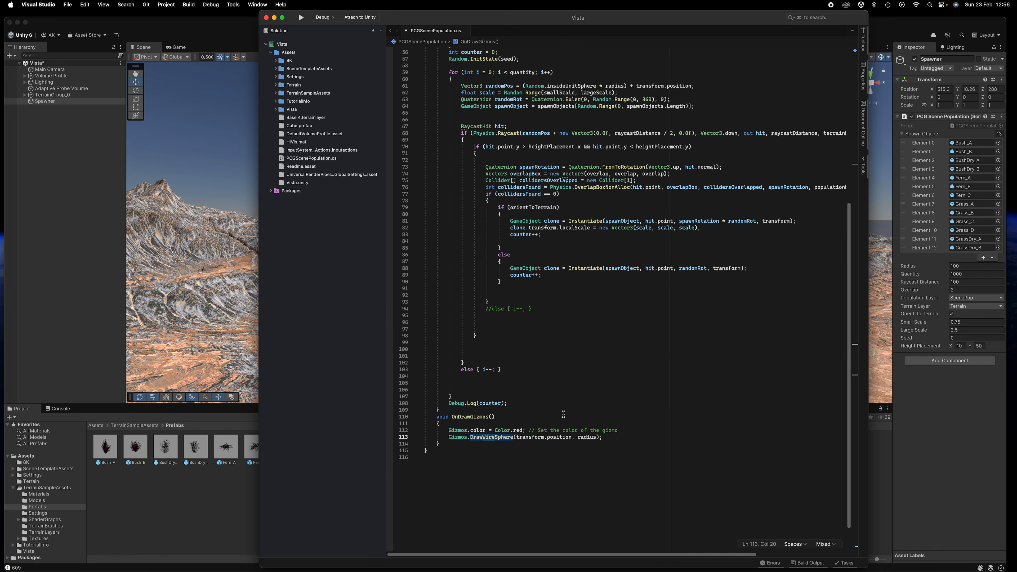
scroll(593, 428, "up", 4)
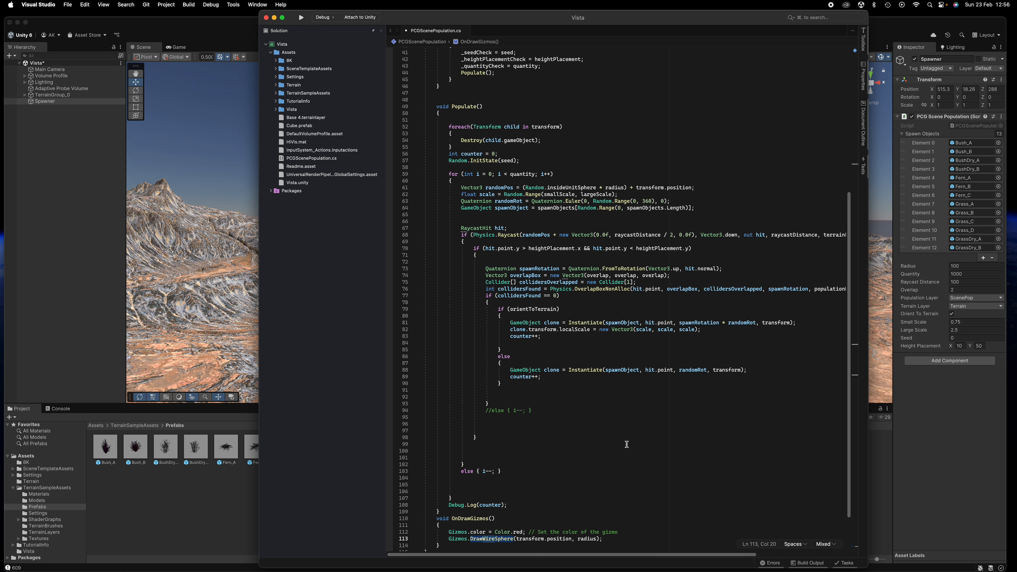
scroll(530, 433, "down", 5)
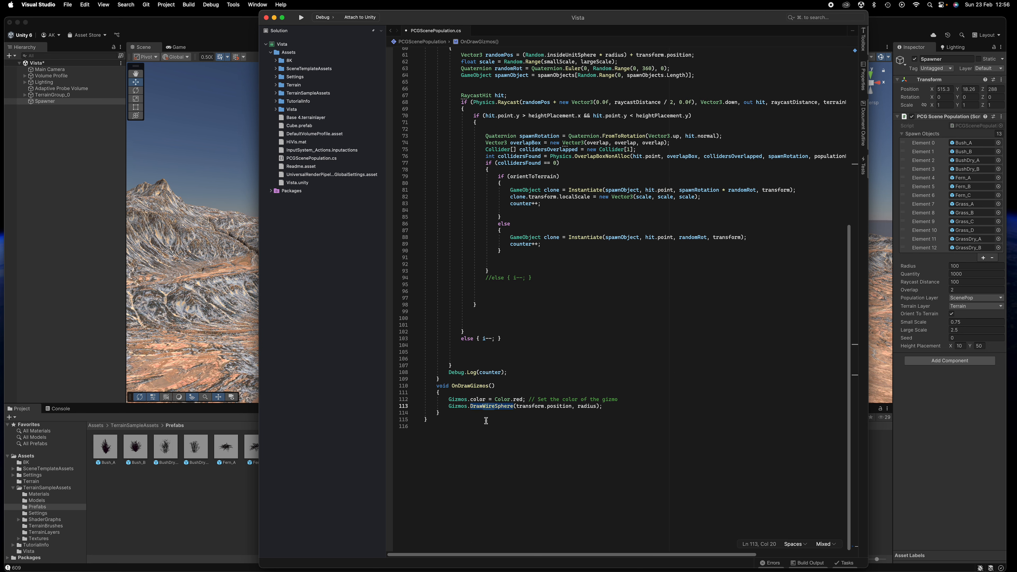
left_click(489, 409)
scroll(487, 409, "up", 1)
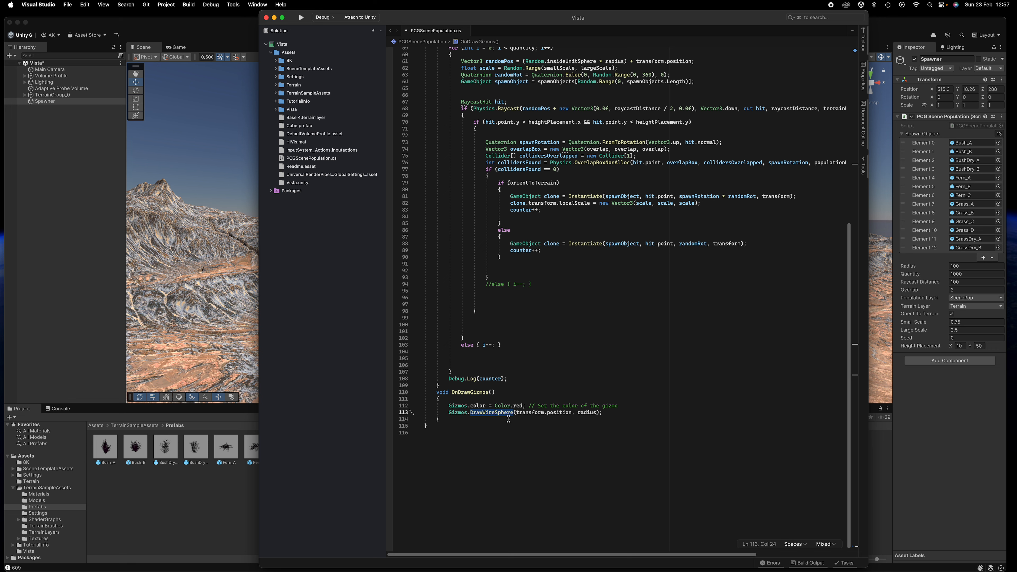
left_click(522, 405)
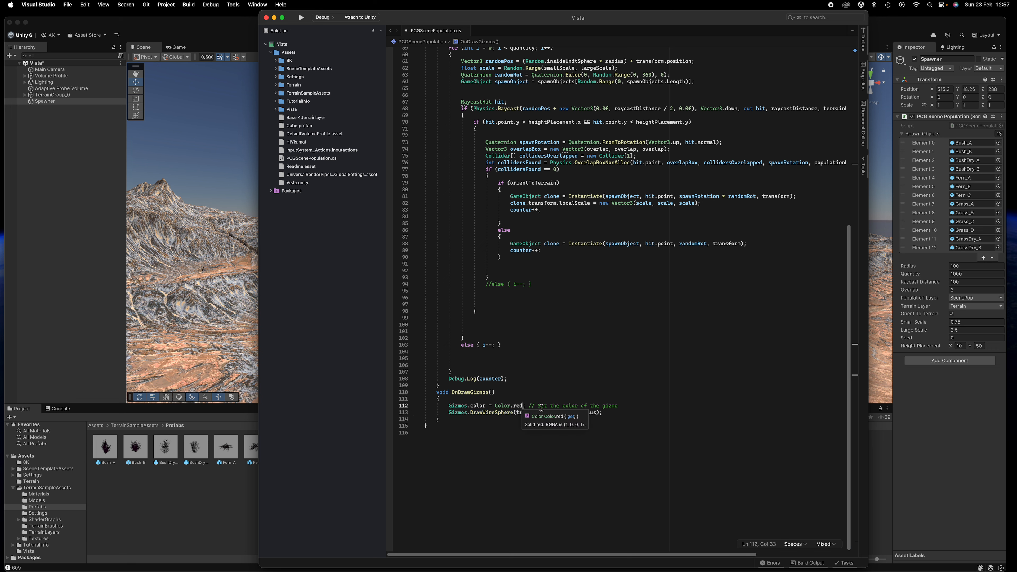
Change DrawWireSphere to DrawSphere in OnDrawGizmos, save the script and return to Unity
left_click(495, 413)
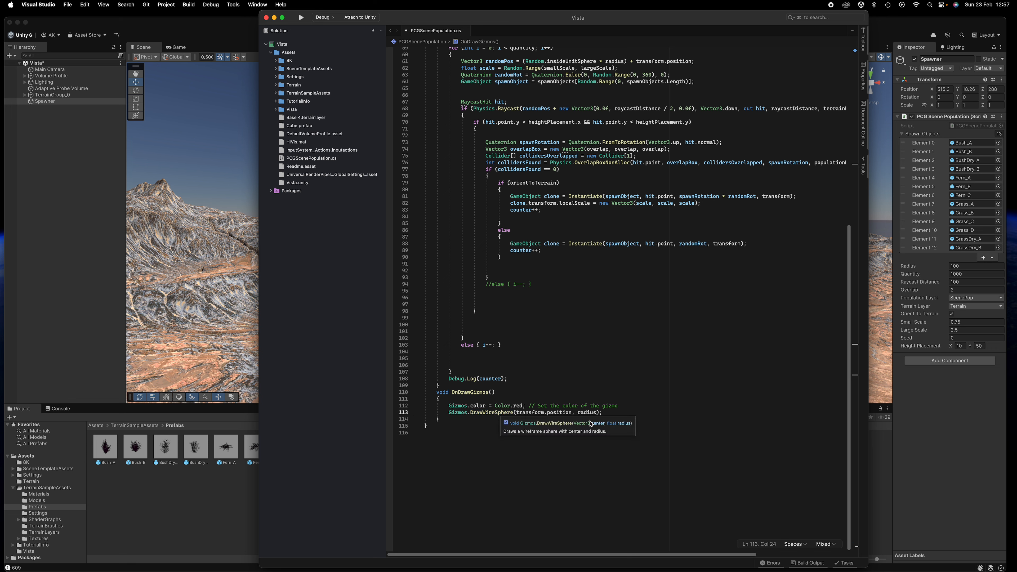
key("BackSpace")
key("BackSpace")
key("BackSpace")
key("BackSpace")
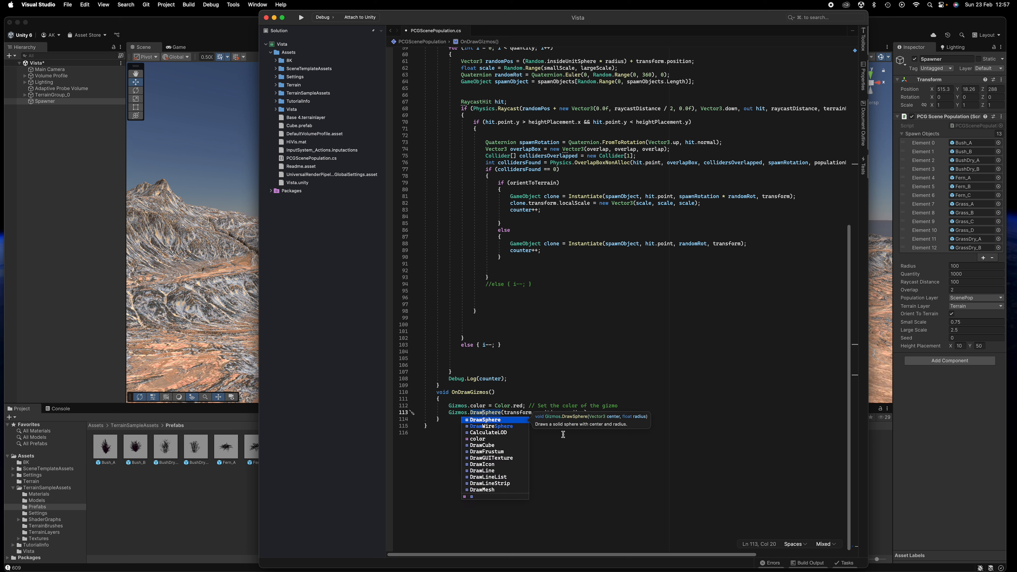
left_click(541, 430)
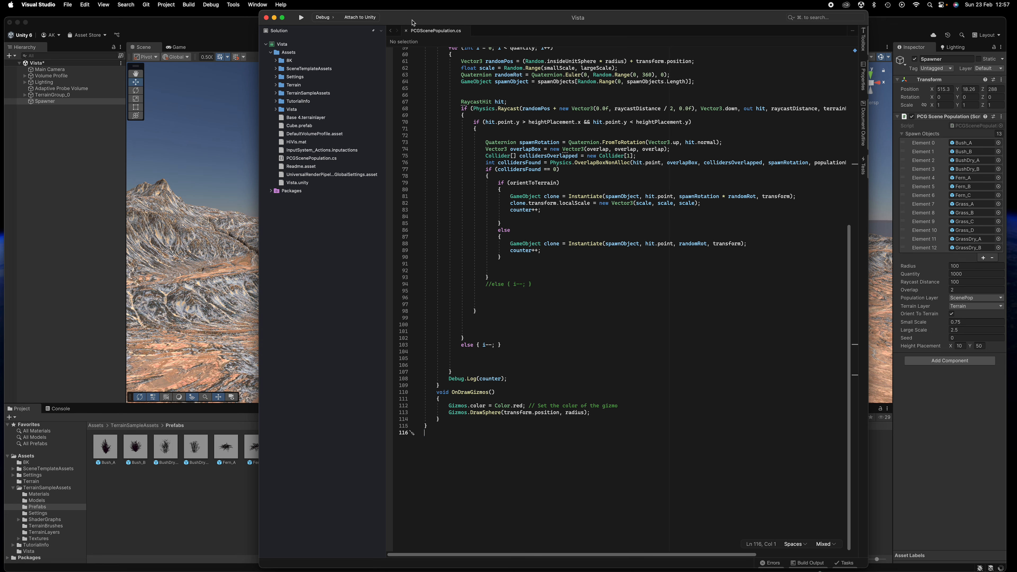
left_click(274, 18)
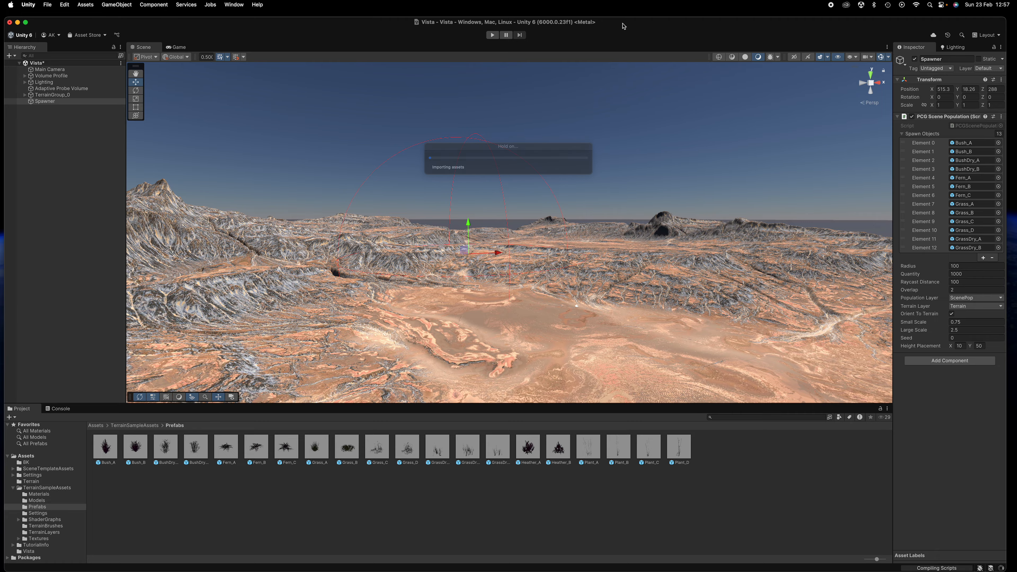
Examine the Spawner's red radius sphere from several angles in the scene view
left_click_drag(614, 123, 423, 264, "alt")
scroll(425, 281, "up", 3)
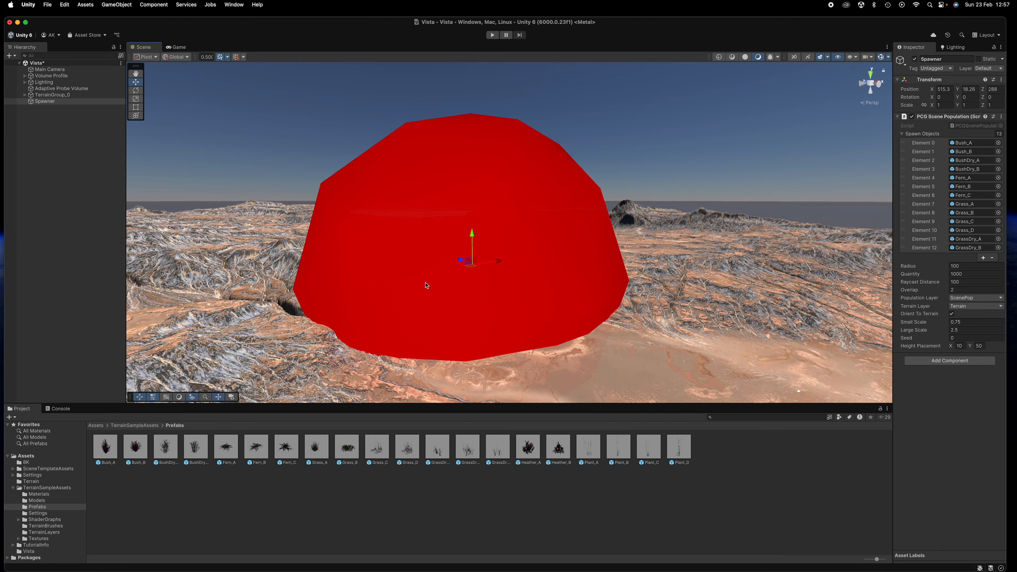
middle_click_drag(460, 263, 576, 172)
left_click_drag(675, 196, 620, 236, "alt")
scroll(547, 262, "down", 5)
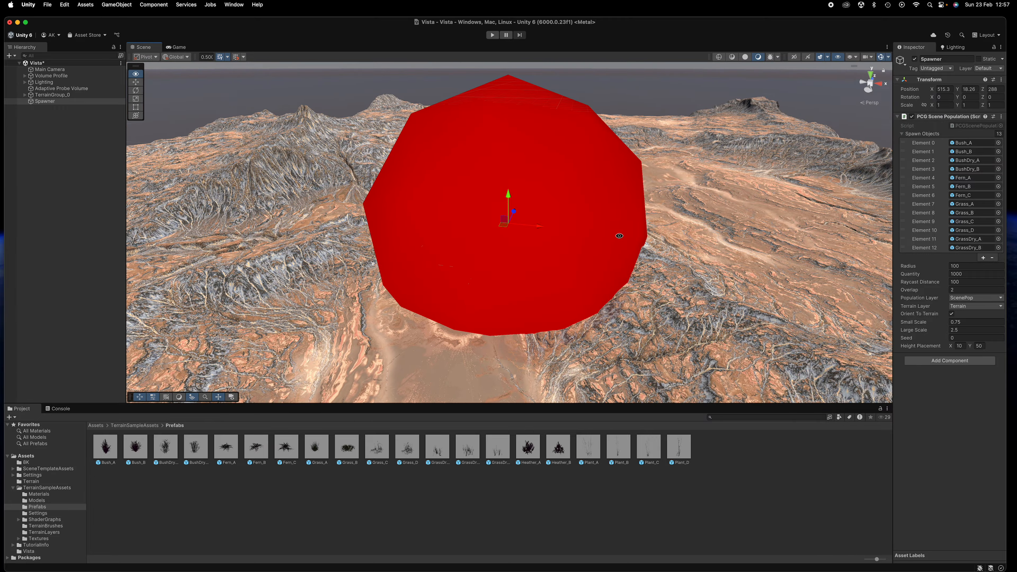
Toggle gizmos on and off in the Game view to compare the camera's view with and without the sphere
left_click(178, 47)
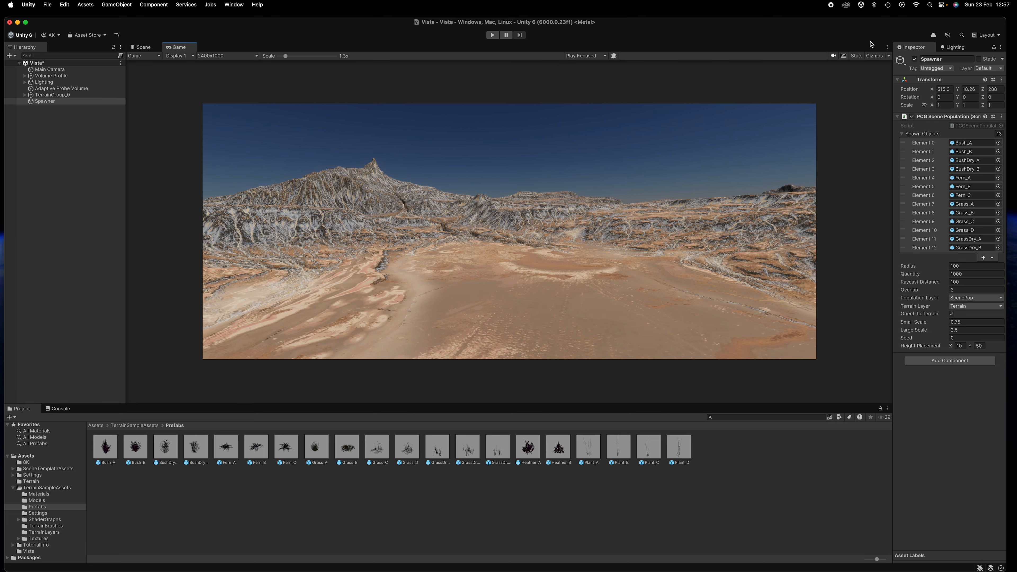
left_click(875, 57)
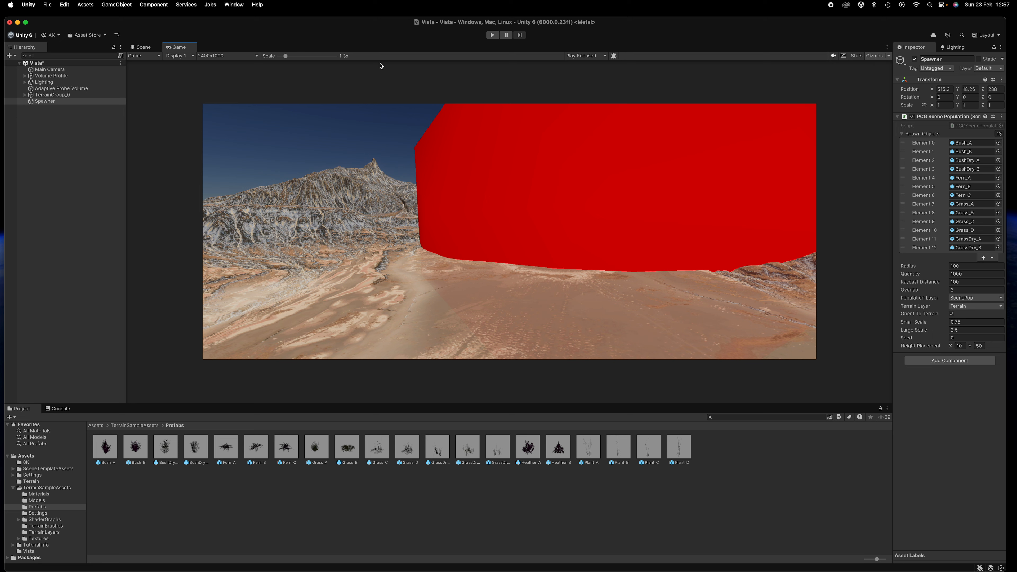
left_click(876, 57)
left_click(876, 57)
left_click(869, 57)
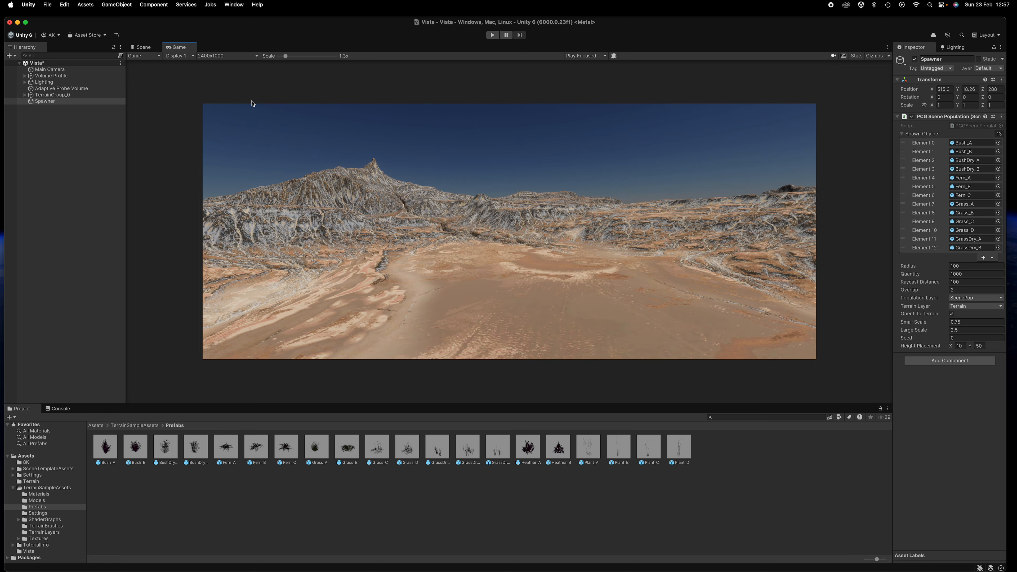
Play the scene, check the game camera's view, and hide the gizmos in the scene view
left_click(142, 47)
left_click_drag(434, 217, 515, 158, "alt")
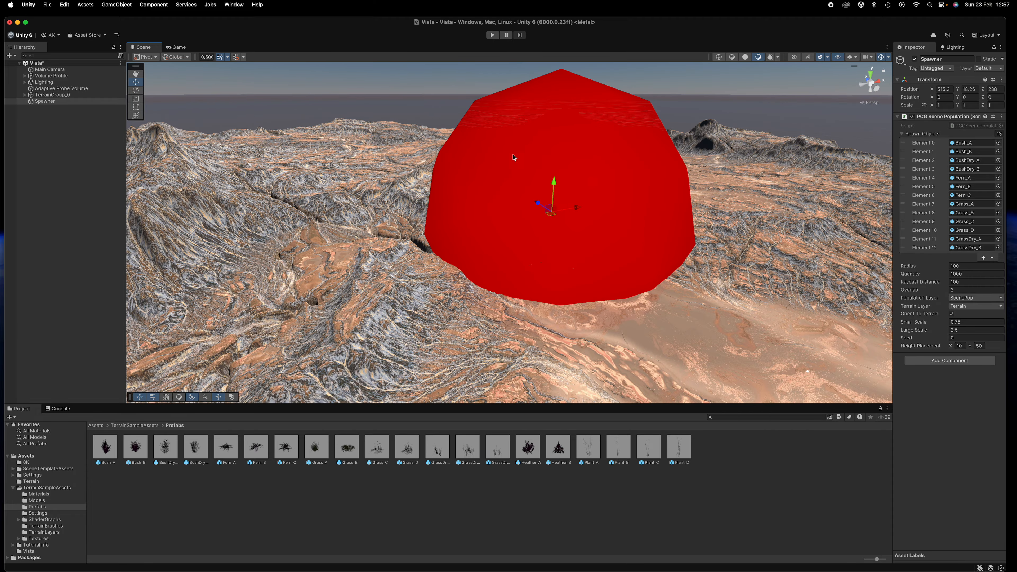
left_click(493, 35)
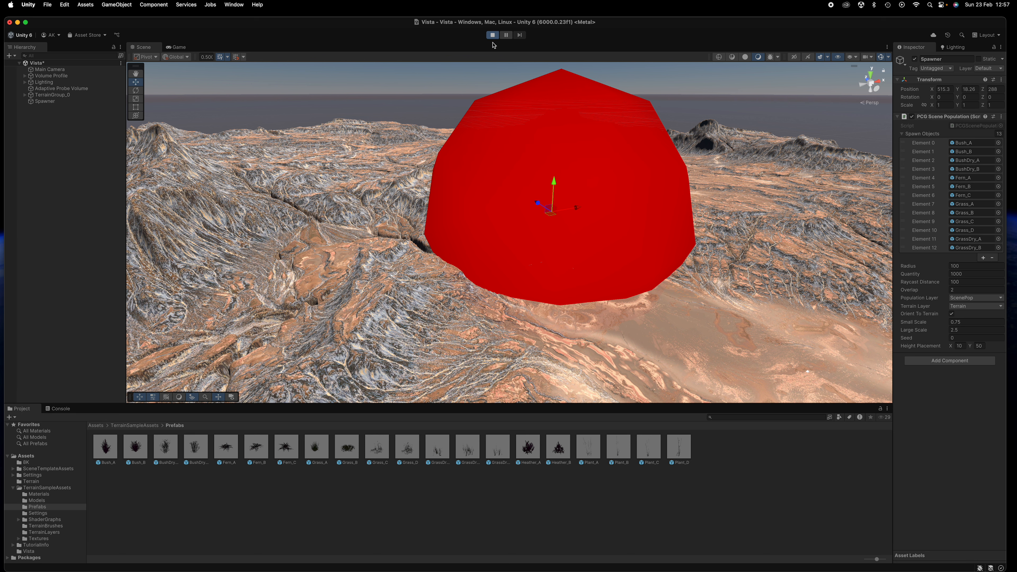
left_click(180, 48)
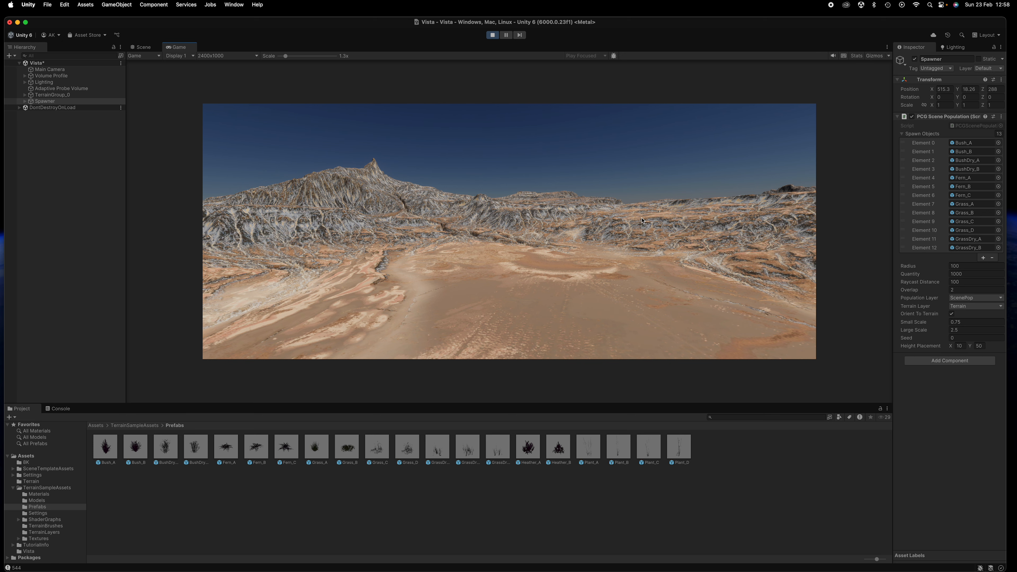
left_click(146, 47)
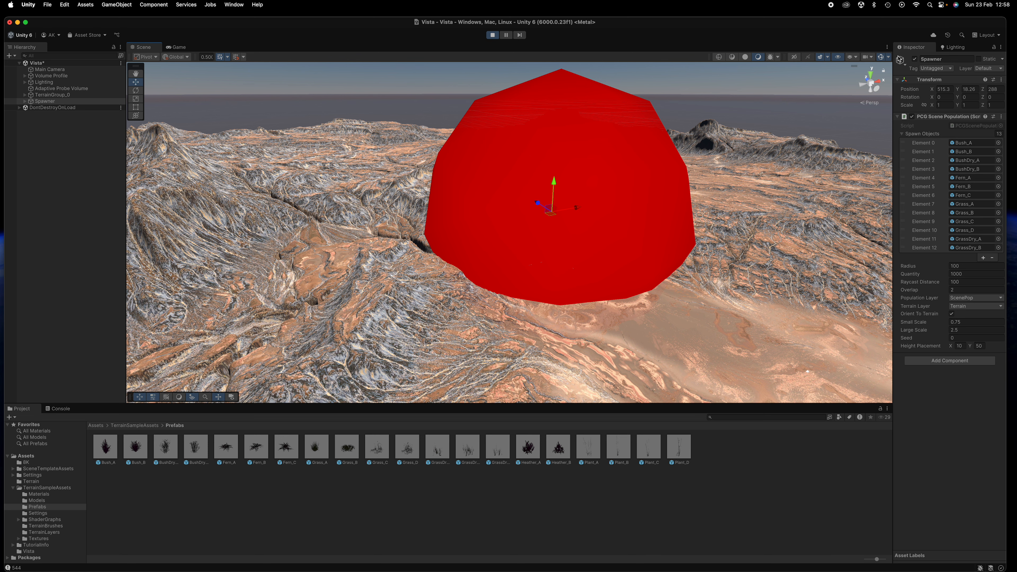
left_click(880, 56)
Deselect the Spawner and examine the spawned bushes, ferns and grasses up close along the ridge and canyon
scroll(613, 186, "up", 6)
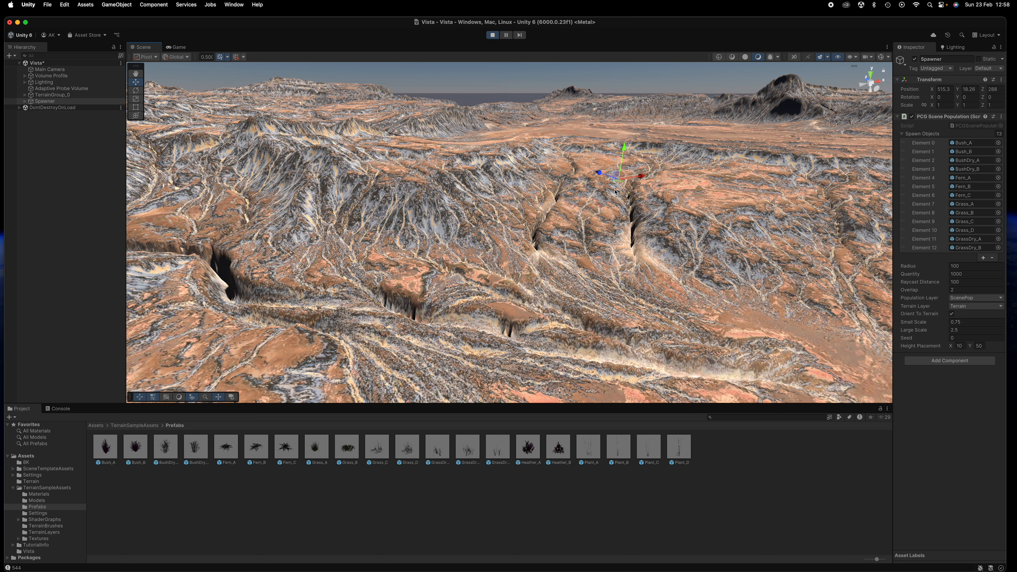
middle_click_drag(615, 193, 584, 231)
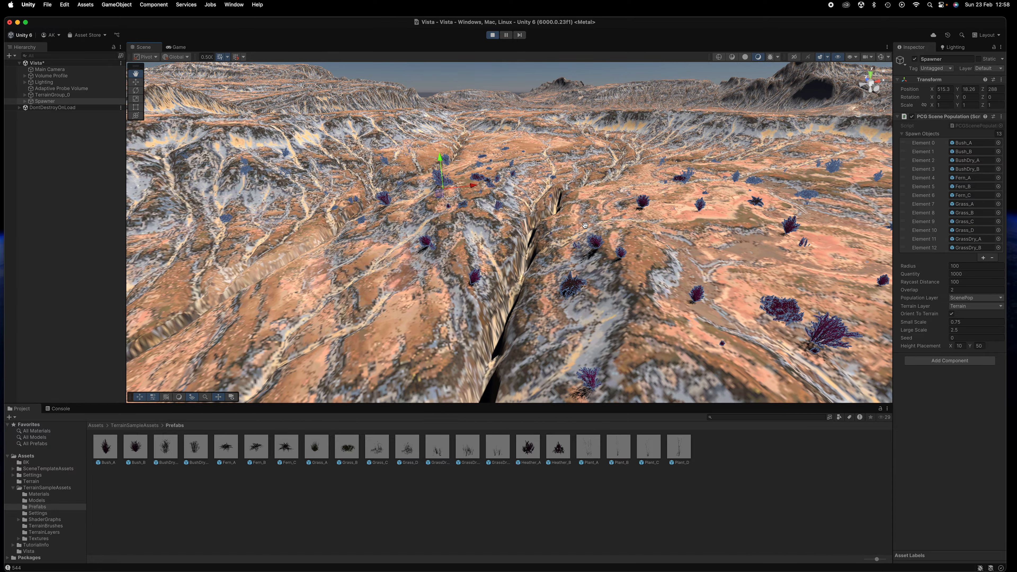
middle_click_drag(720, 243, 670, 234)
right_click_drag(670, 234, 503, 254)
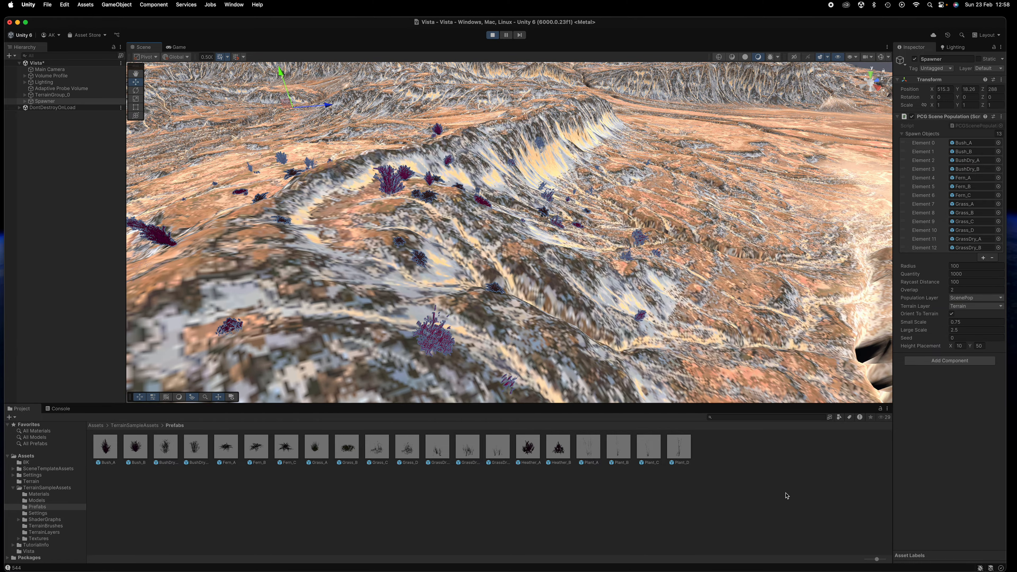
left_click(777, 495)
right_click_drag(470, 292, 582, 284)
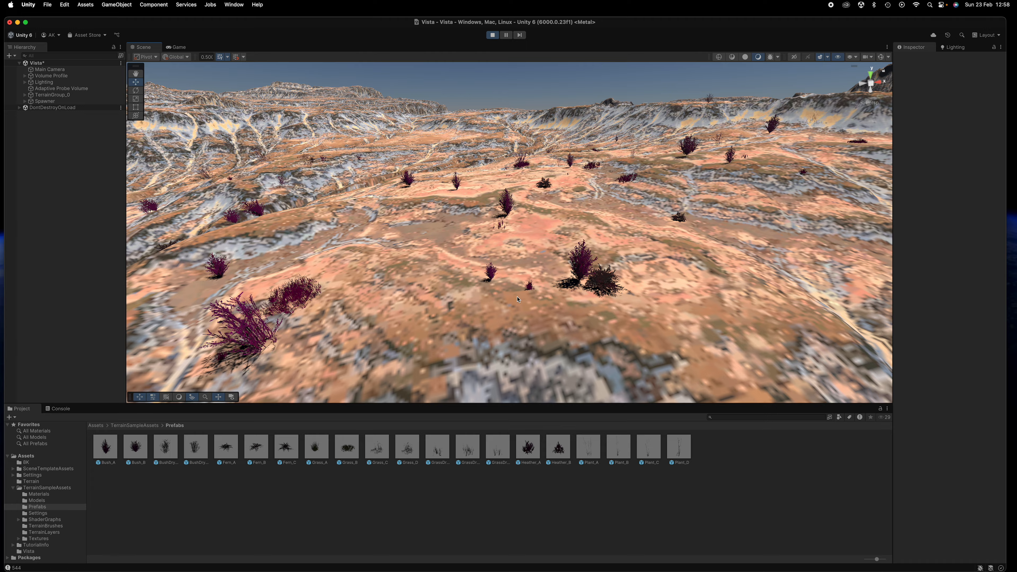
right_click_drag(443, 200, 492, 238)
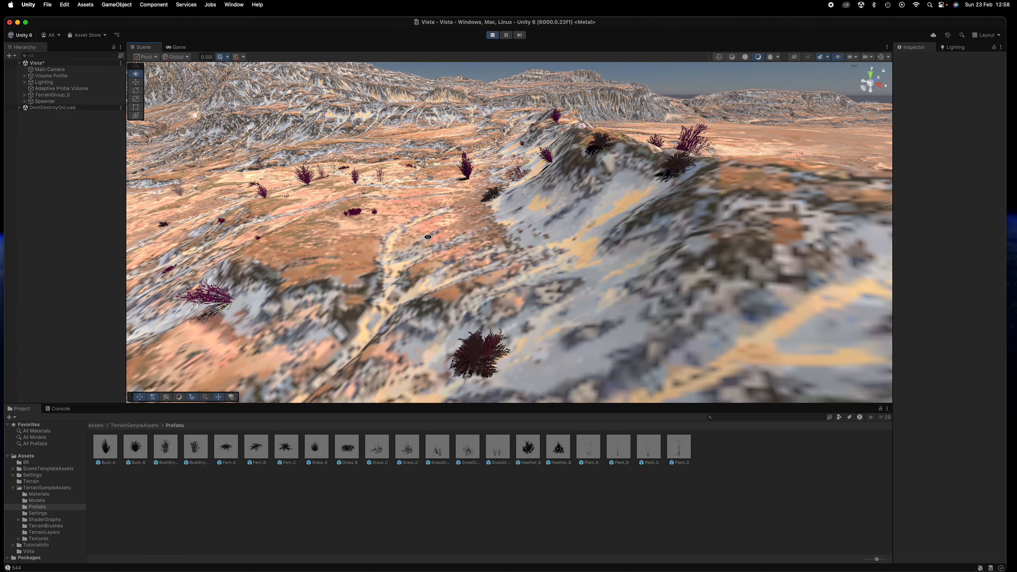
right_click_drag(605, 227, 419, 299)
Survey how the spawned plants are distributed across the terrain from near and far viewpoints
scroll(427, 292, "down", 10)
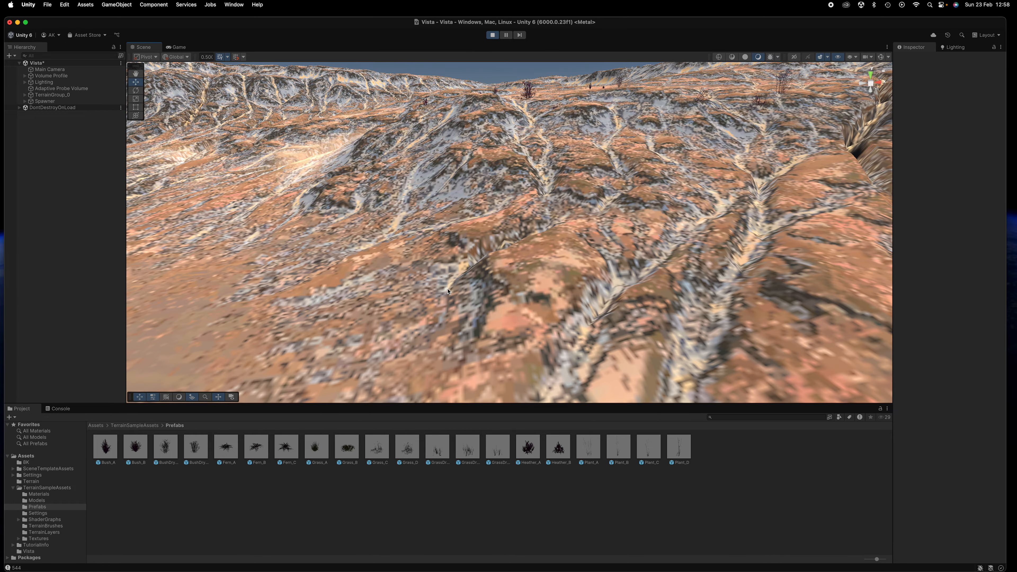
middle_click_drag(497, 232, 491, 259)
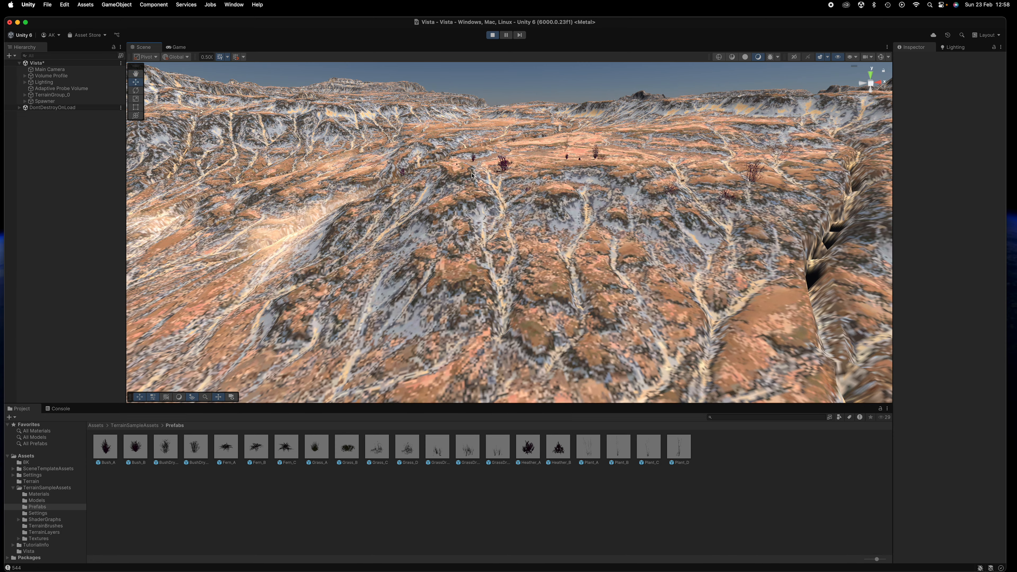
scroll(563, 115, "up", 8)
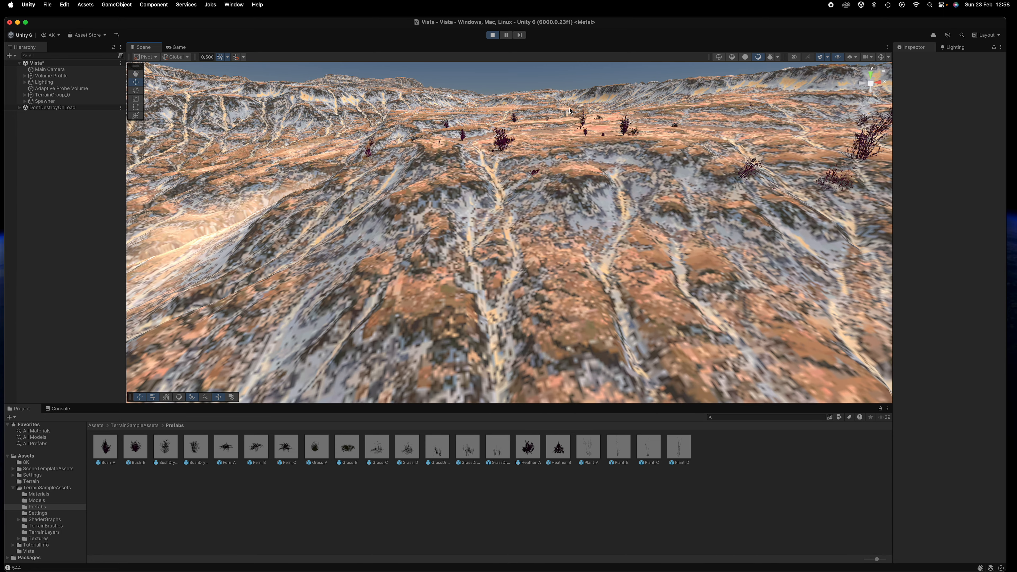
middle_click_drag(569, 112, 559, 124)
right_click_drag(614, 157, 605, 204)
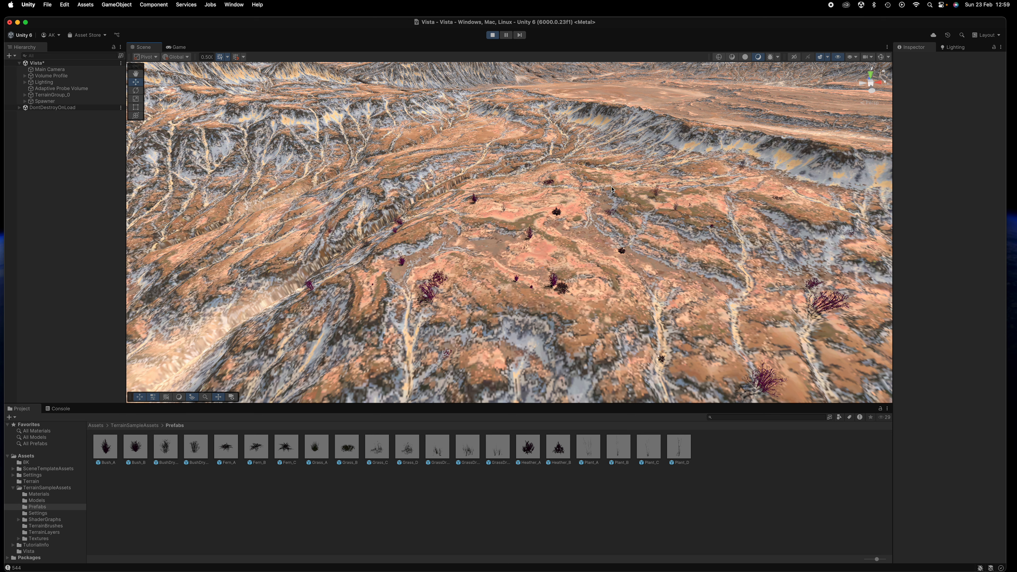
right_click_drag(629, 242, 603, 226)
right_click_drag(618, 170, 487, 277)
scroll(488, 277, "up", 10)
scroll(527, 255, "down", 5)
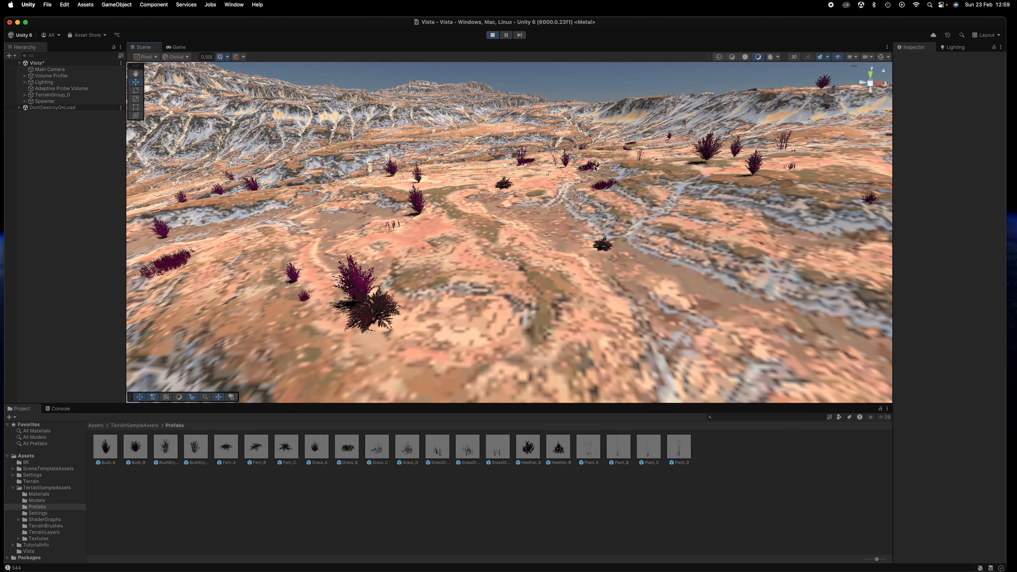
scroll(594, 169, "down", 10)
right_click_drag(657, 173, 610, 177)
scroll(610, 177, "down", 10)
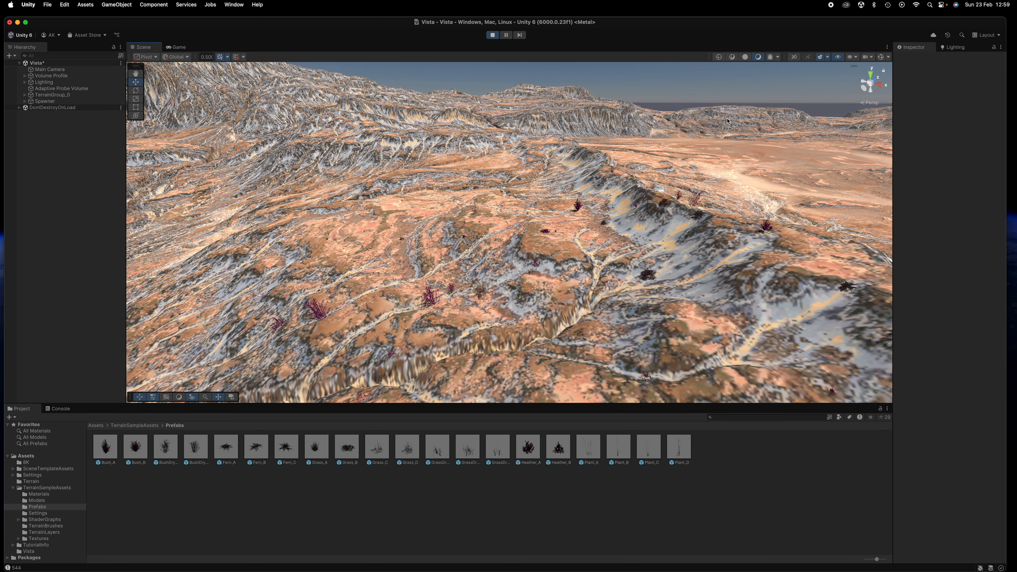